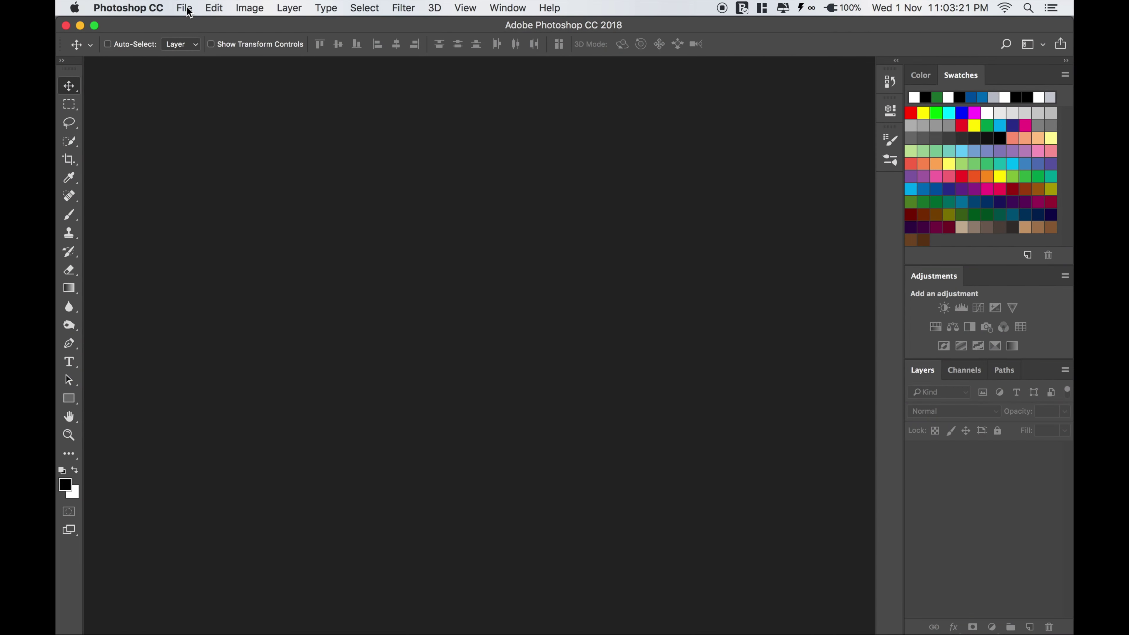
Step: Create a new blank transparent 5120×2880 px document
left_click(184, 8)
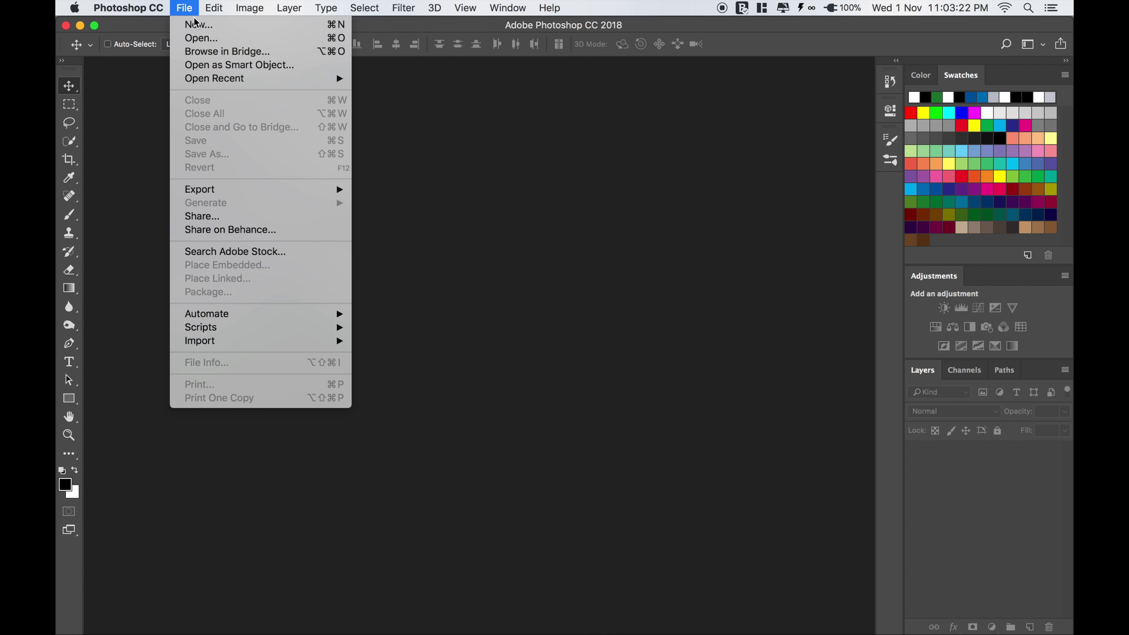
left_click(239, 24)
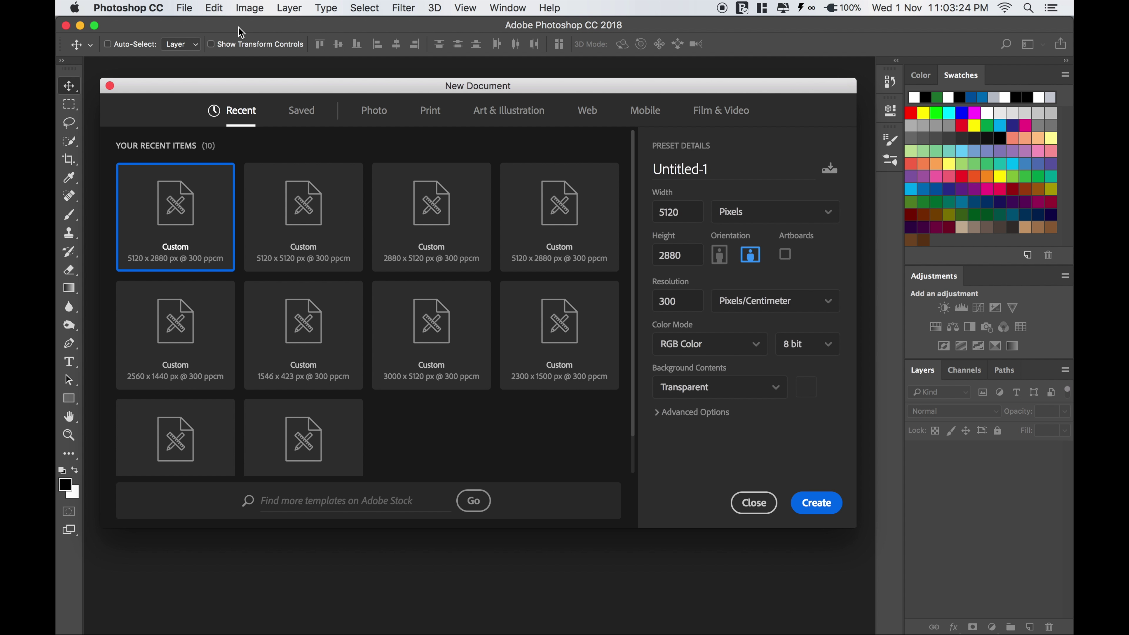
left_click(816, 505)
Step: Open barbed_wire_stock.jpg in a second tab
right_click(393, 67)
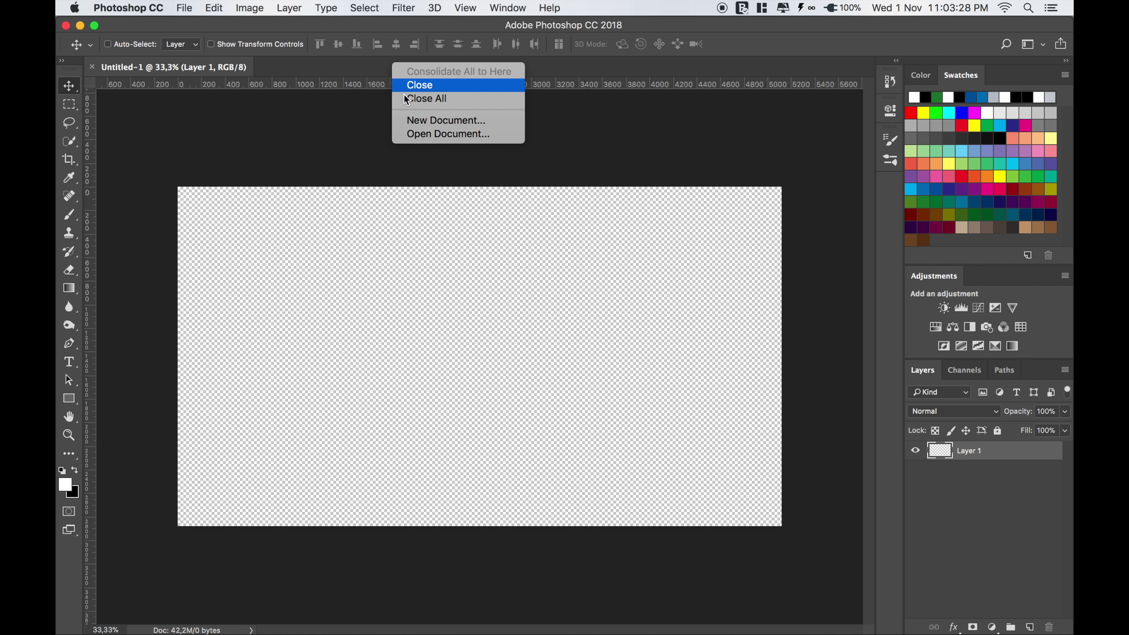
left_click(446, 133)
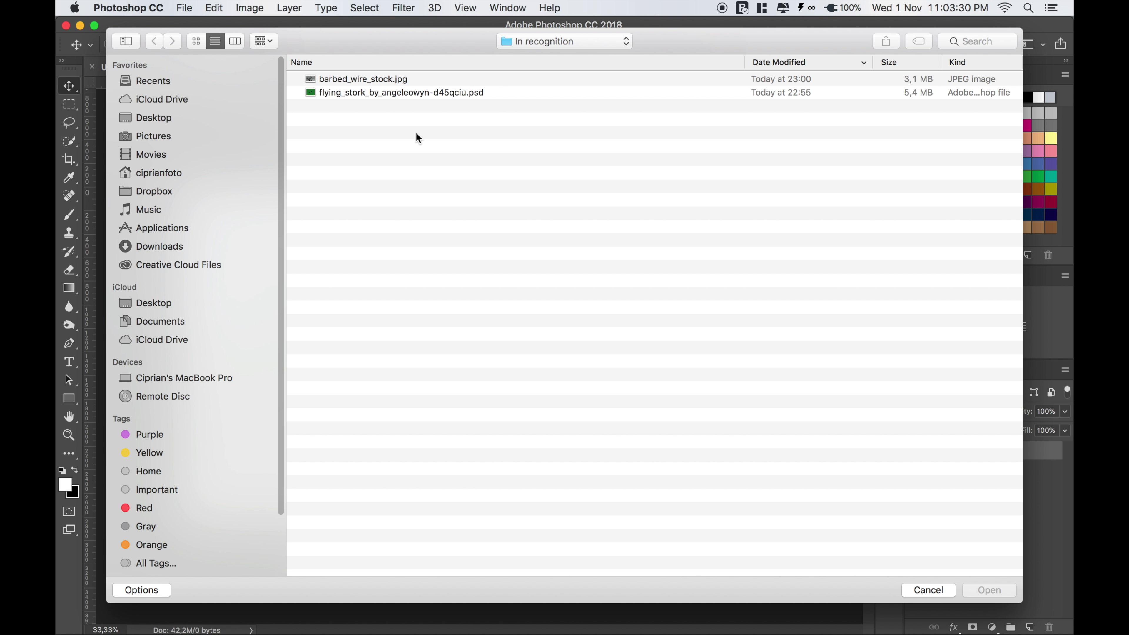
left_click(362, 79)
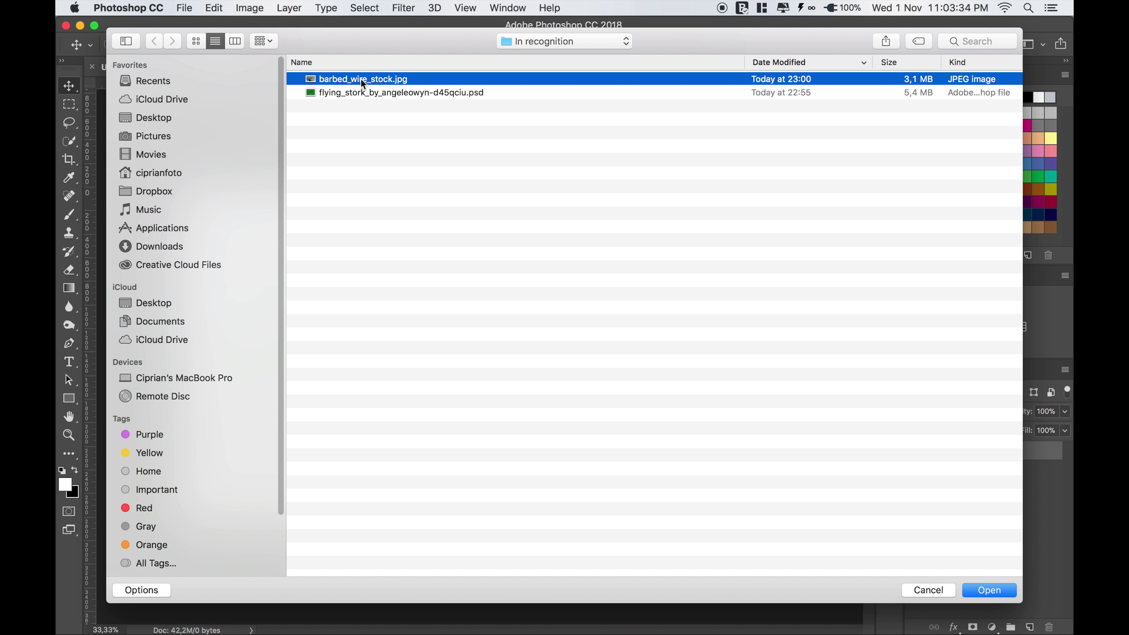
double_click(344, 79)
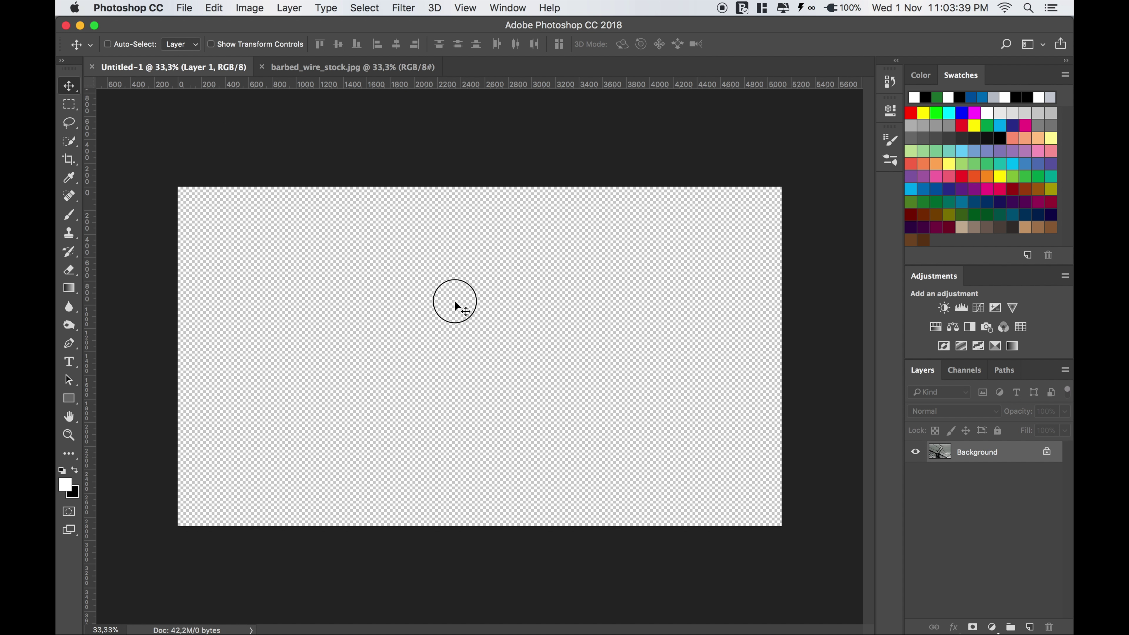
Step: Move the fence photo into Untitled-1 and scale it to fill the canvas
left_click_drag(429, 275, 487, 360)
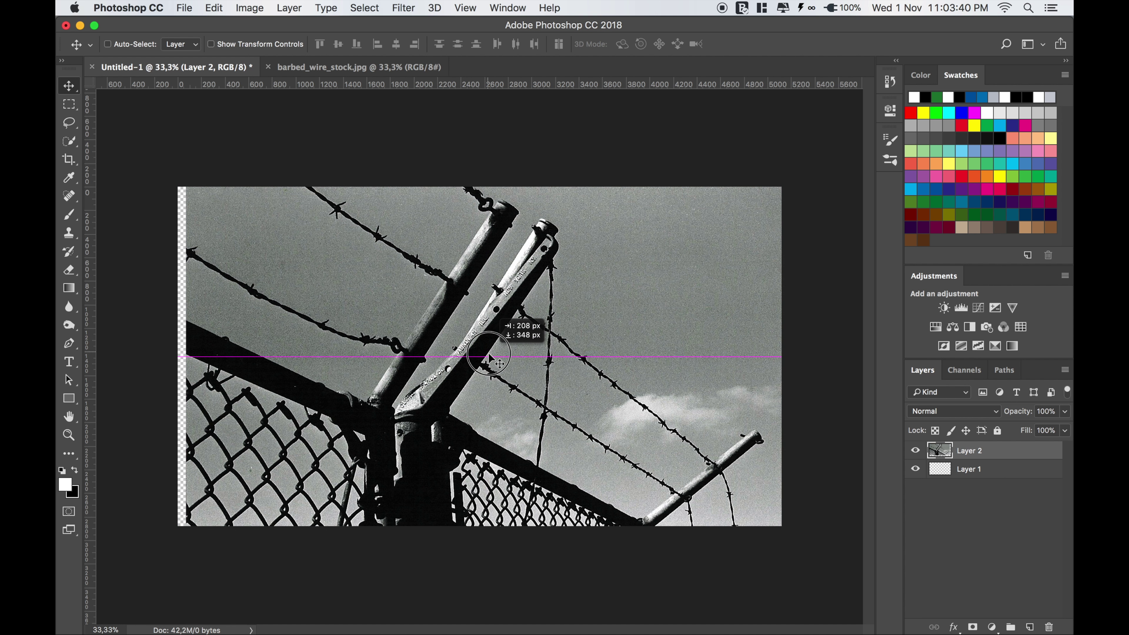
key("ctrl+t")
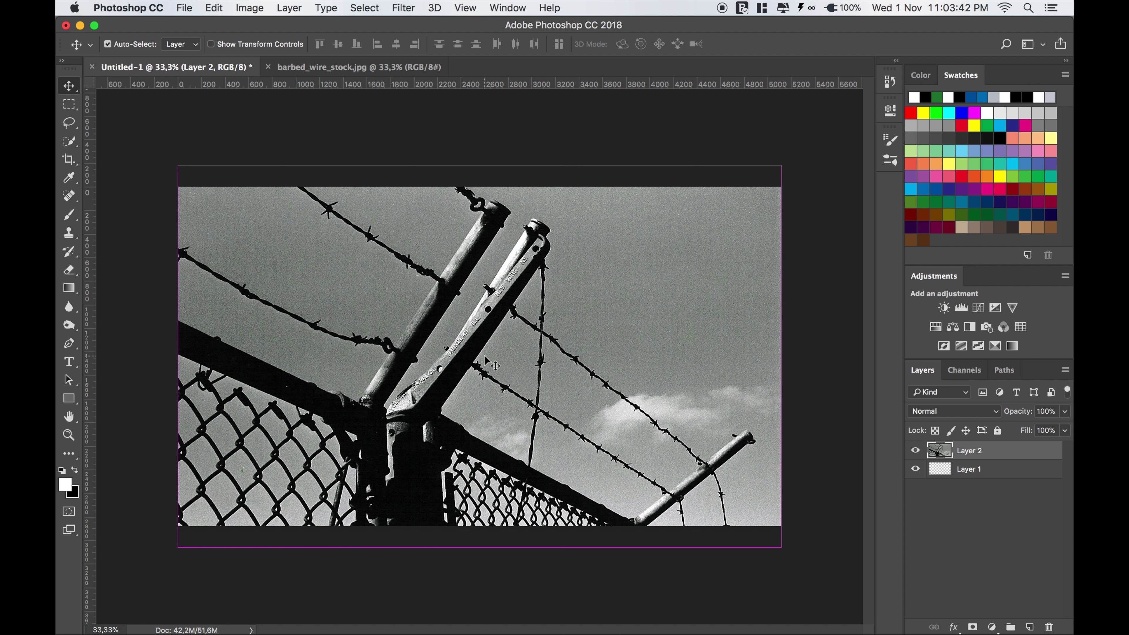
left_click_drag(480, 168, 480, 187)
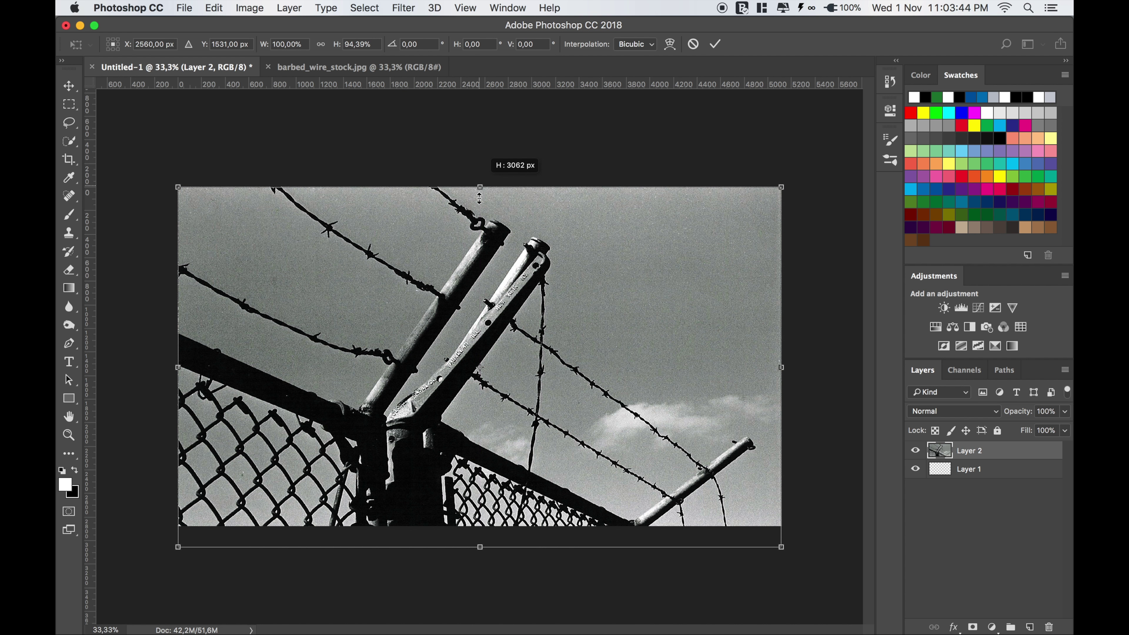
left_click_drag(481, 547, 480, 526)
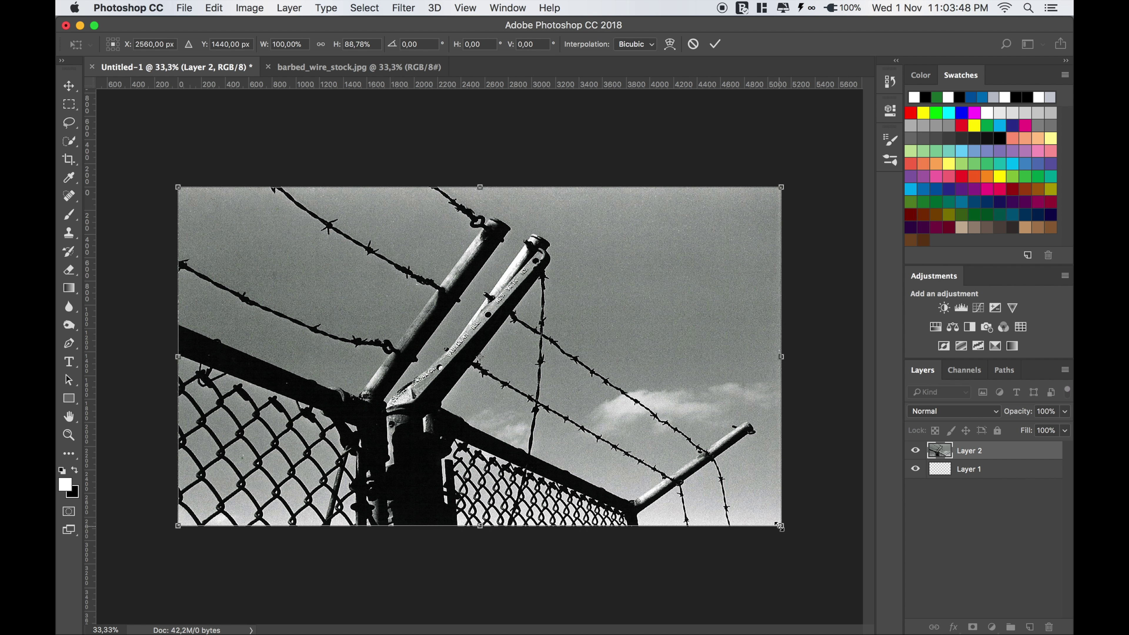
left_click_drag(781, 525, 783, 527)
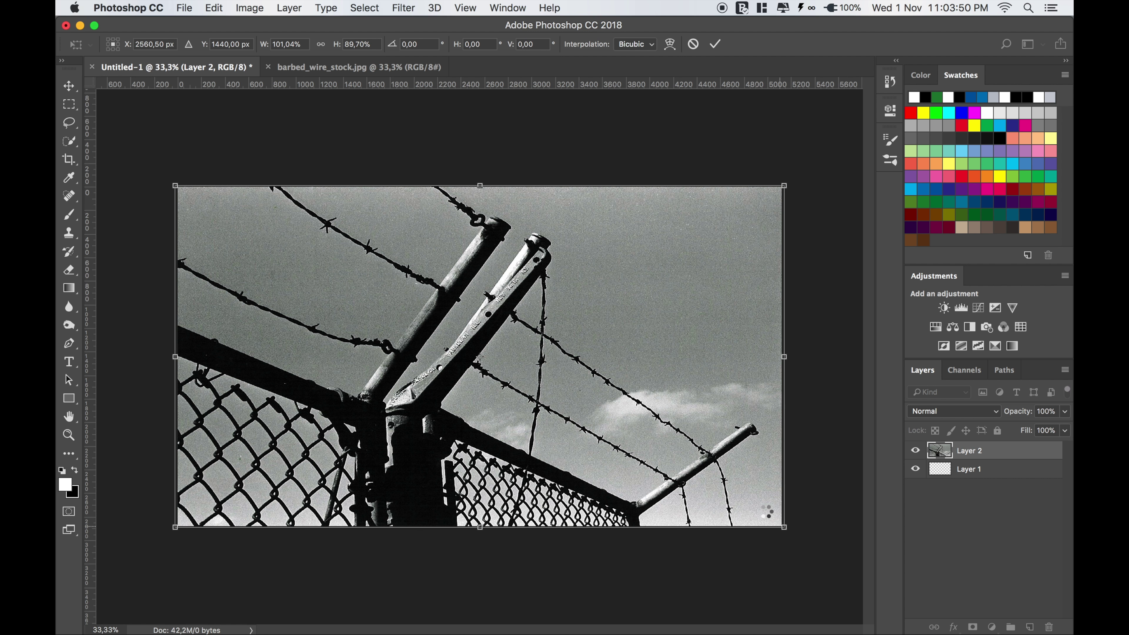
key("Return")
Step: Delete the empty Layer 1 and rename Layer 2 to 'barbed wire'
left_click(973, 477)
key("Delete")
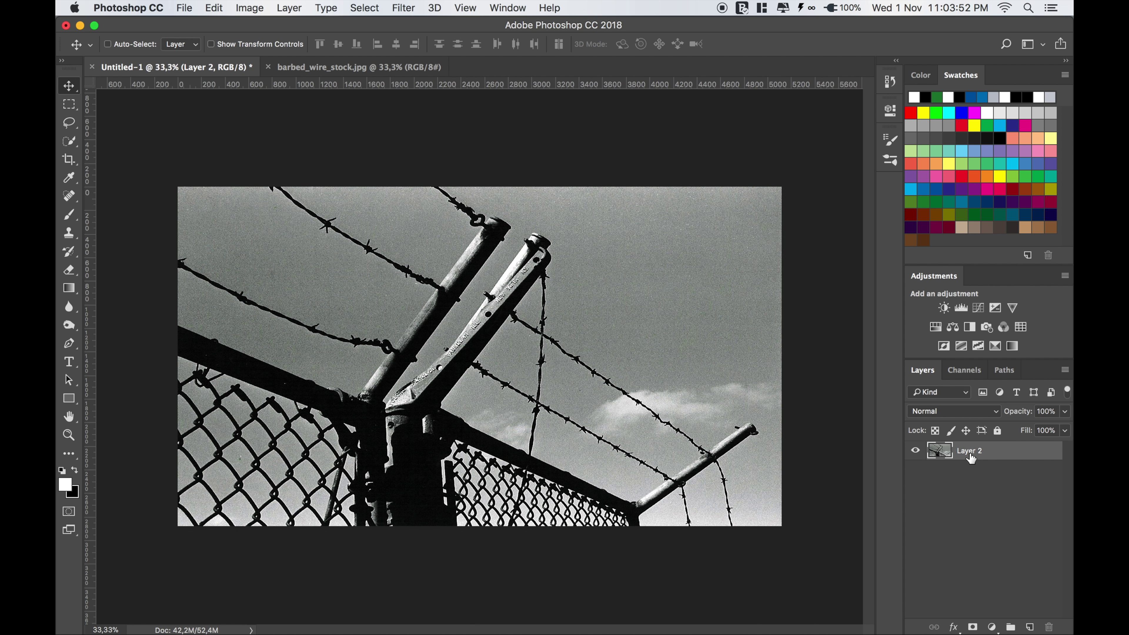
double_click(970, 452)
type("barbed wire")
key("Return")
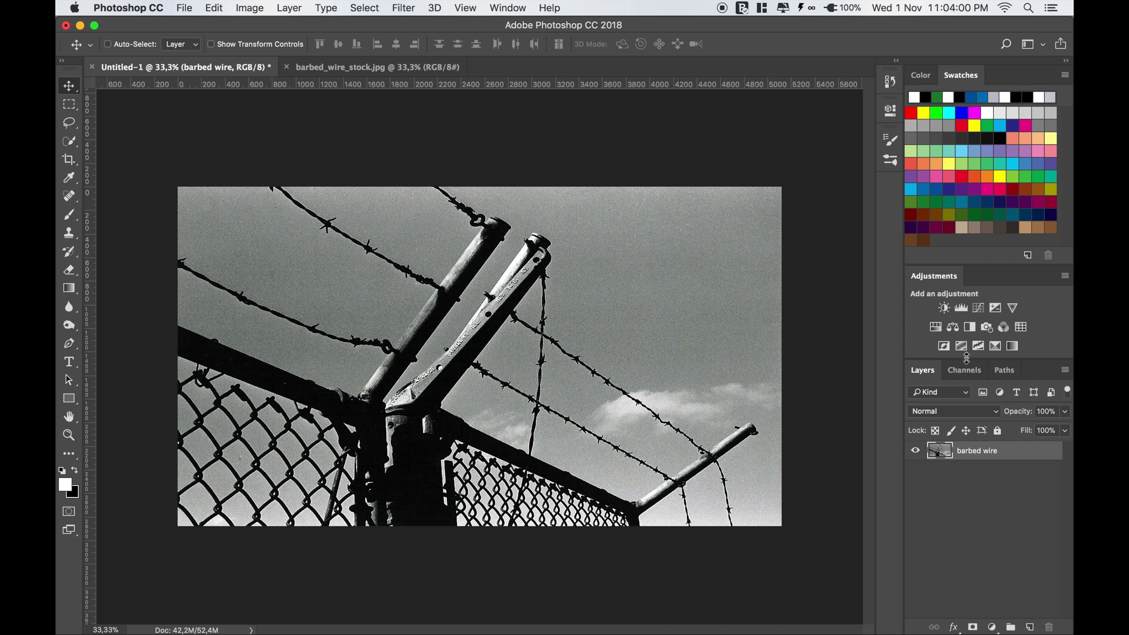
Step: Add a Hue/Saturation layer with Saturation -18 and Lightness -15 over the fence photo
left_click(936, 329)
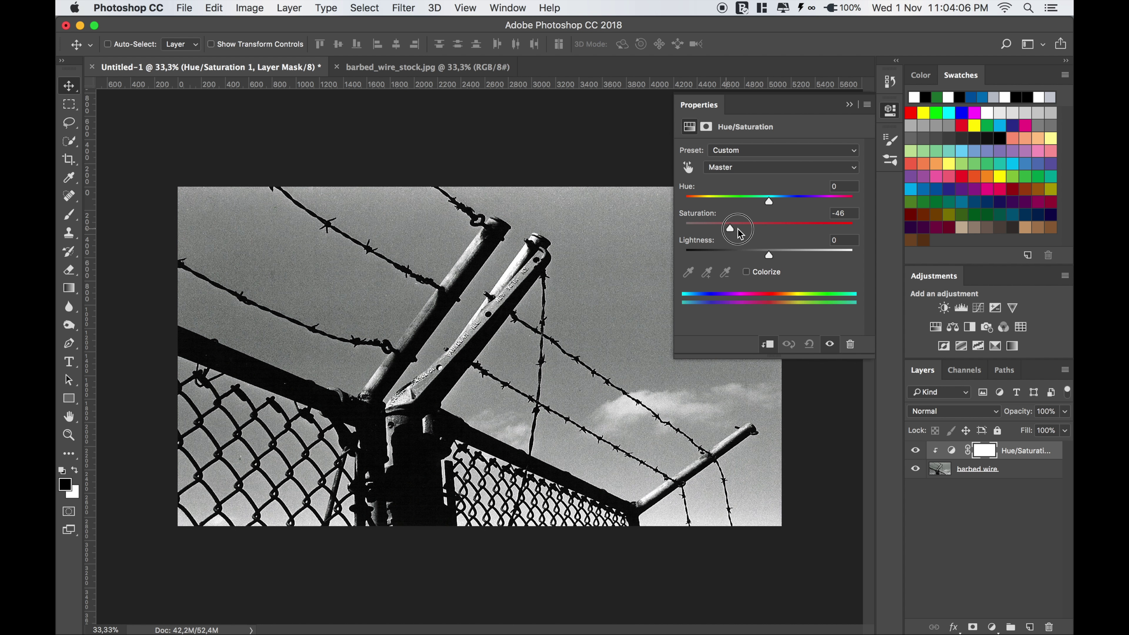
mouse_move(770, 228)
left_mouse_down()
mouse_move(753, 228)
mouse_move(756, 257)
left_mouse_up()
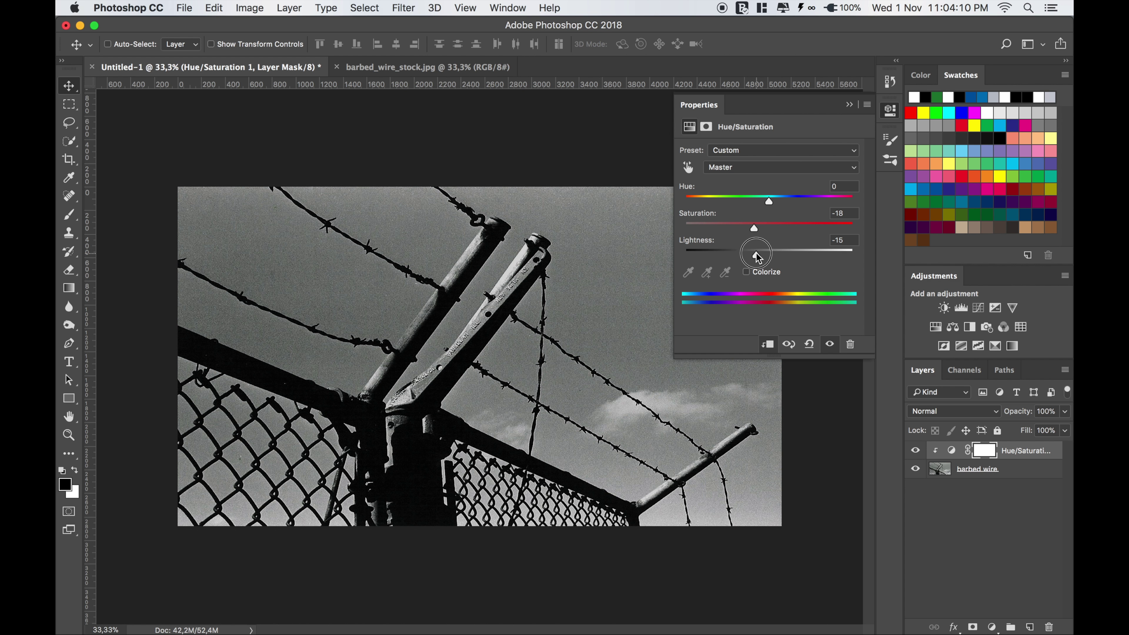
left_click(849, 106)
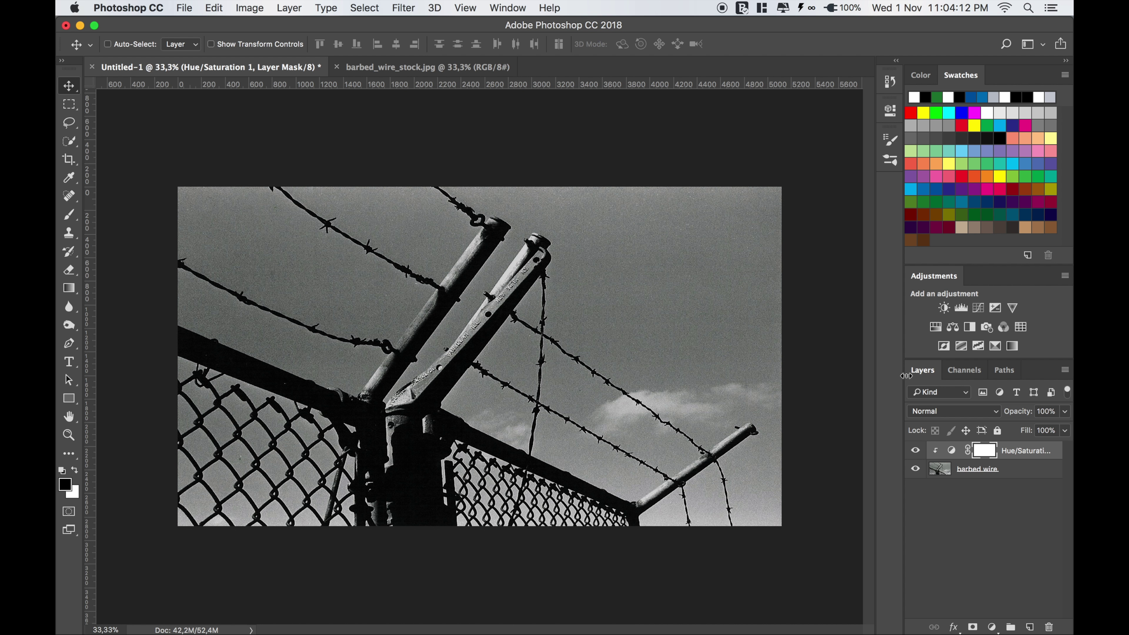
left_click(952, 451)
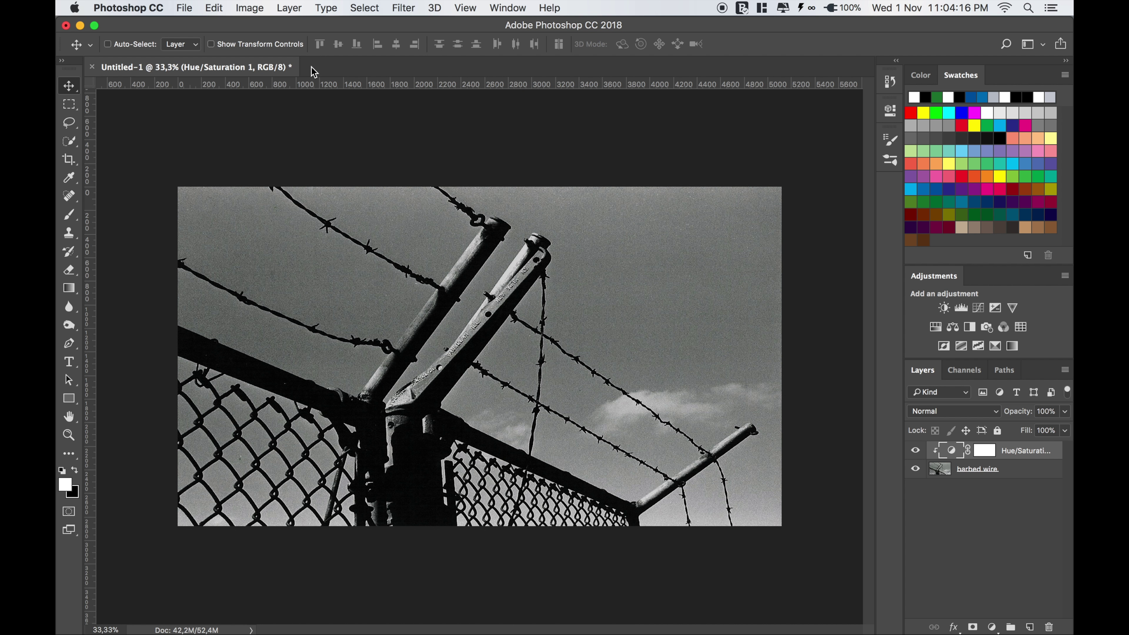
Step: Open the flying_stork_by_angeleowyn-d45qciu.psd file
right_click(331, 67)
left_click(366, 133)
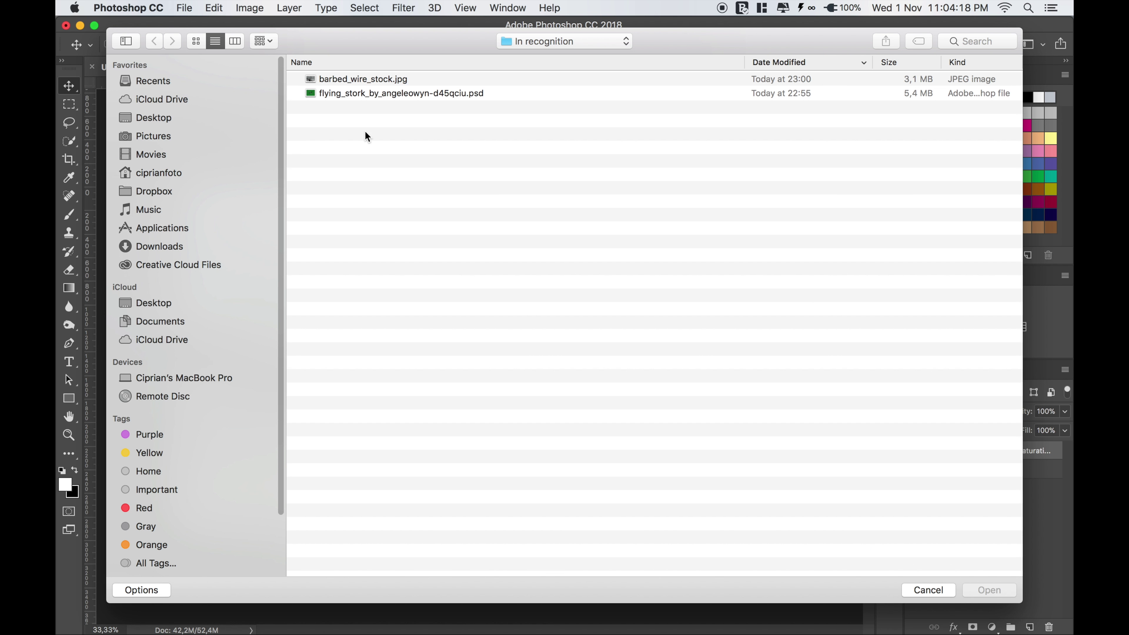
left_click(350, 94)
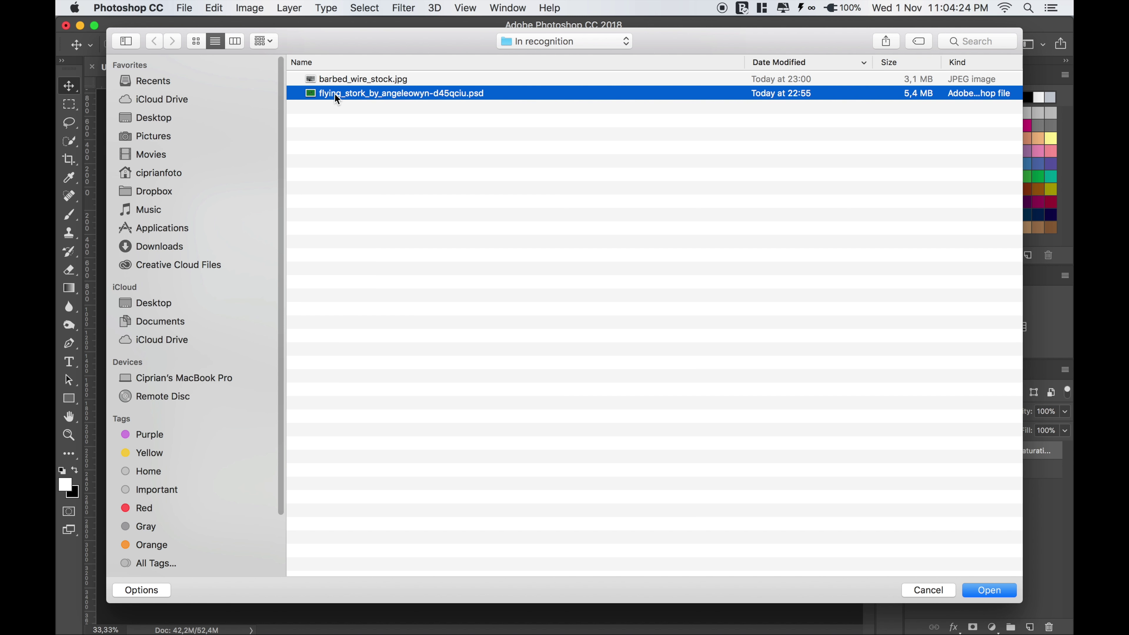
double_click(334, 94)
Step: Place the stork in the composite's sky and scale it to about 20%
left_click_drag(478, 325, 276, 68)
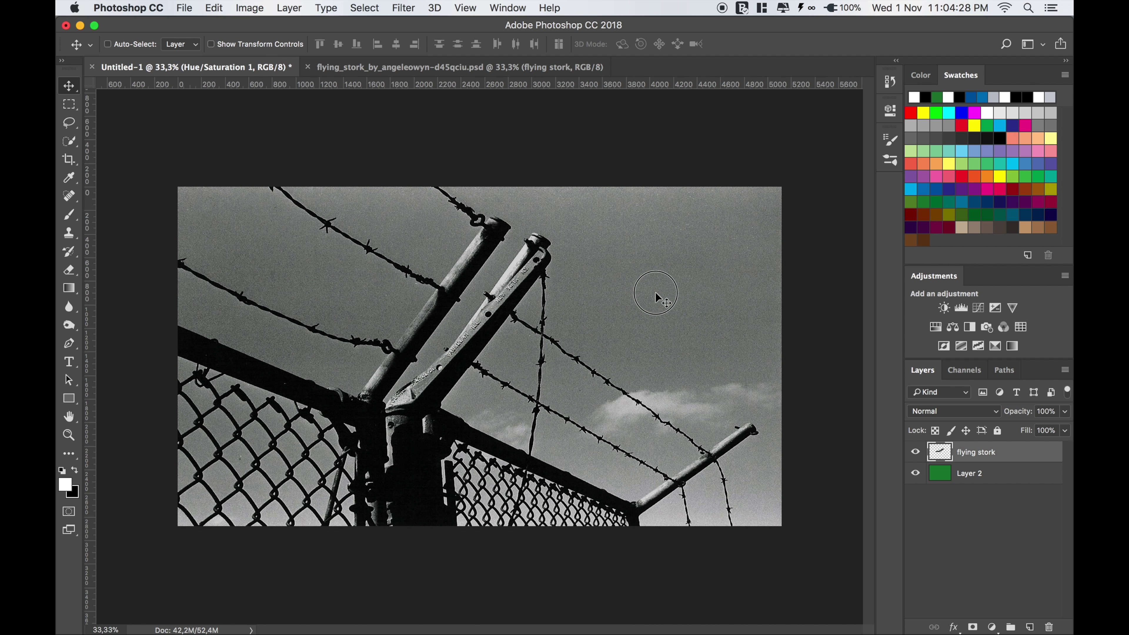
left_click_drag(276, 67, 648, 285)
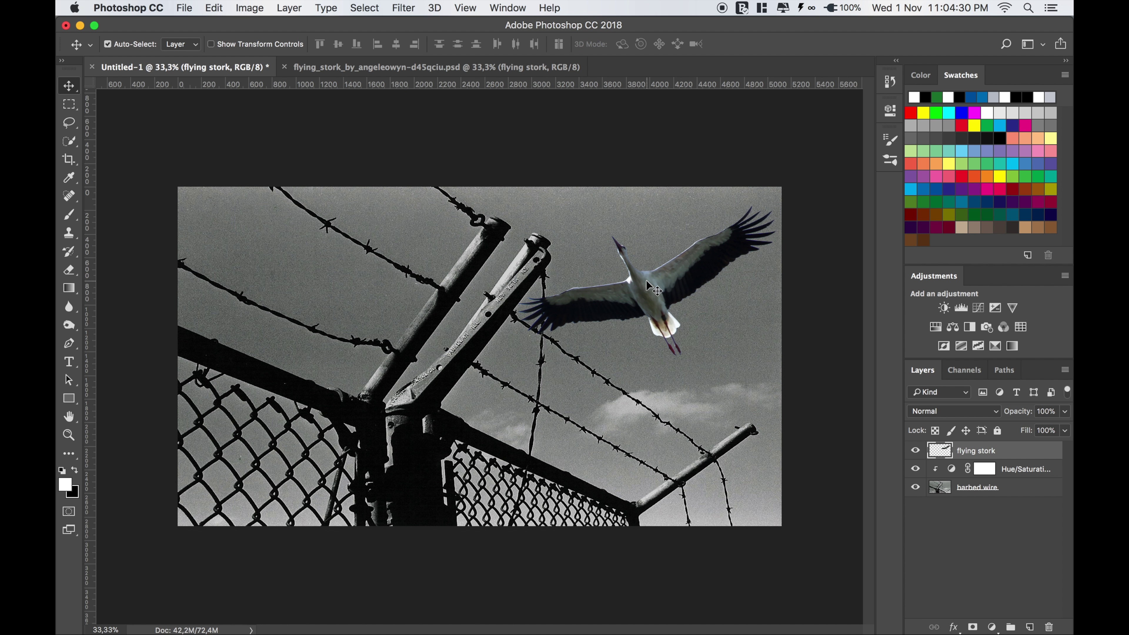
key("ctrl+t")
left_click_drag(521, 358, 638, 323)
key("Return")
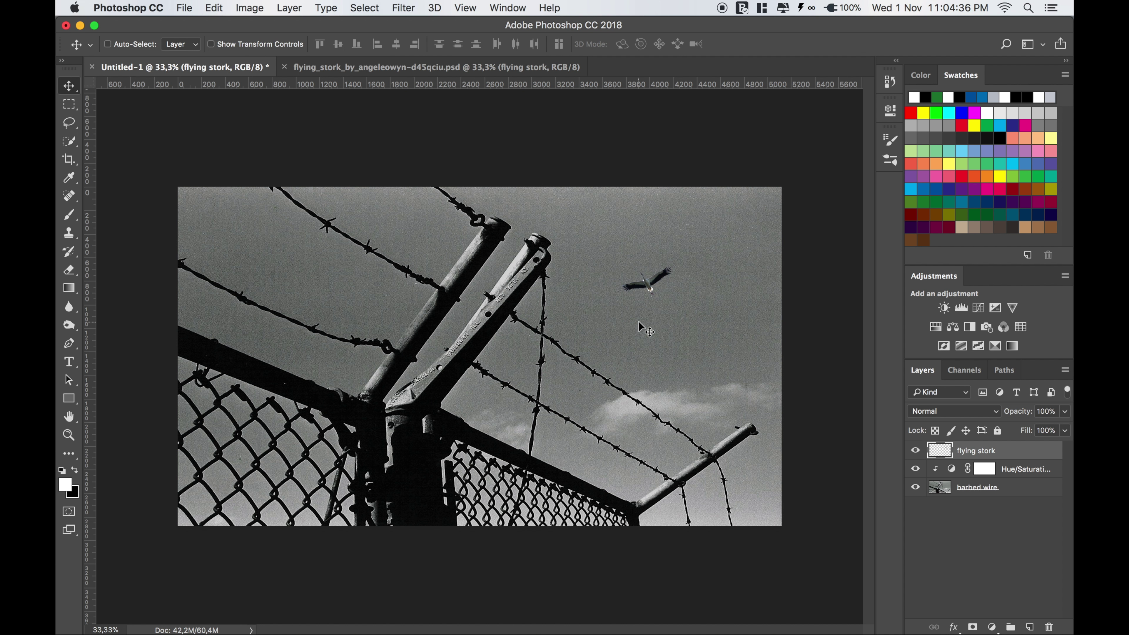
Step: Clip a Hue/Saturation layer to the stork with Saturation -100 and Lightness about -45
left_click(936, 328)
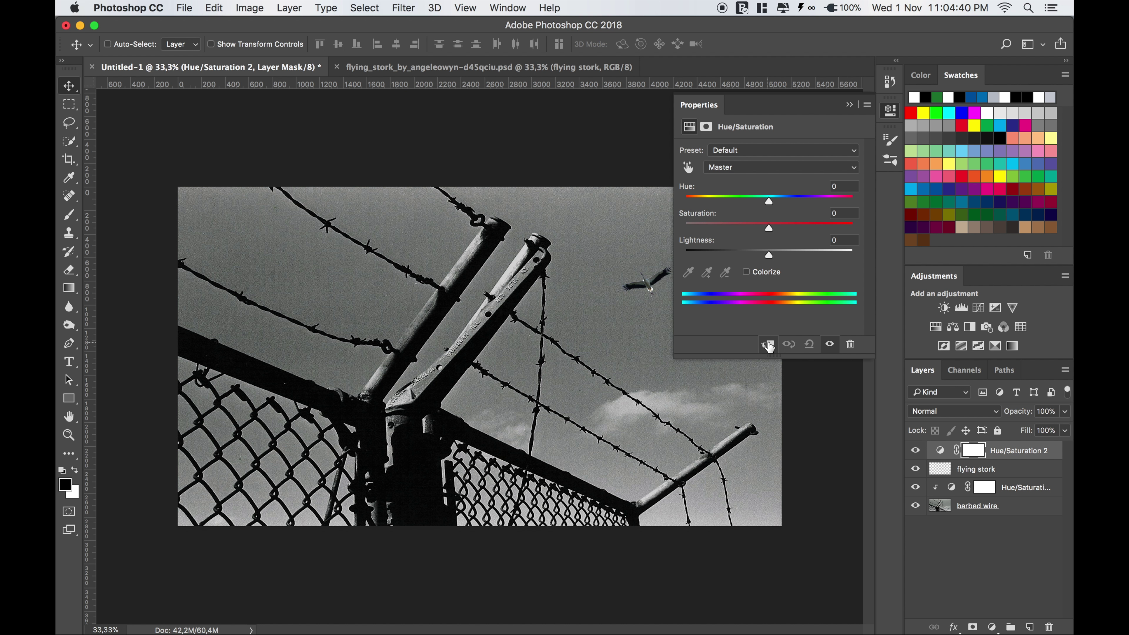
left_click(768, 345)
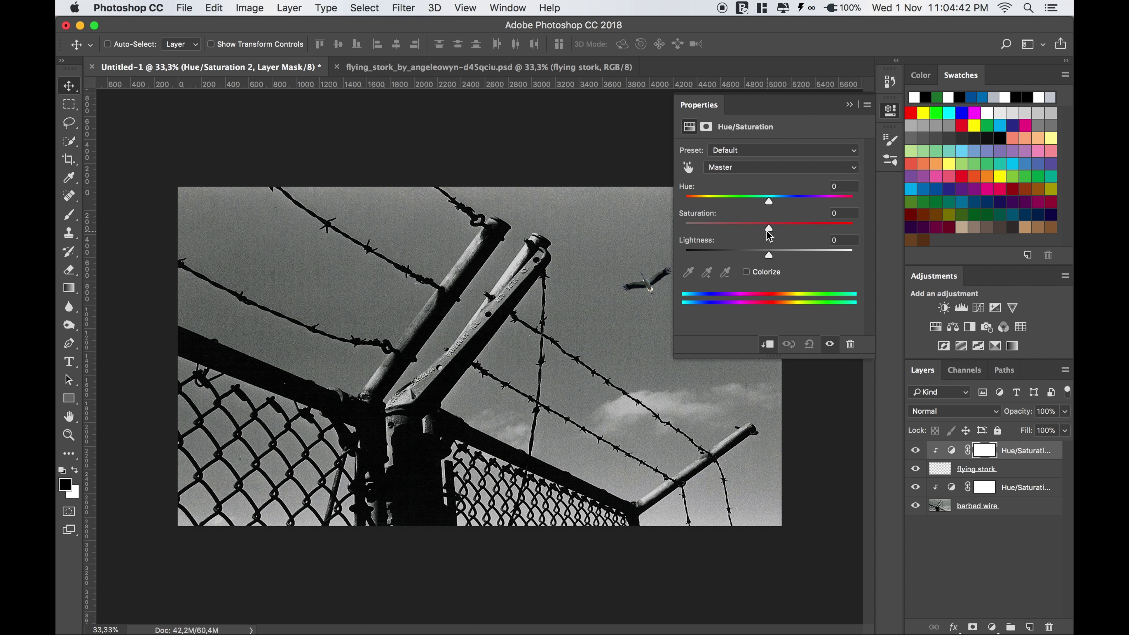
left_click_drag(767, 231, 673, 227)
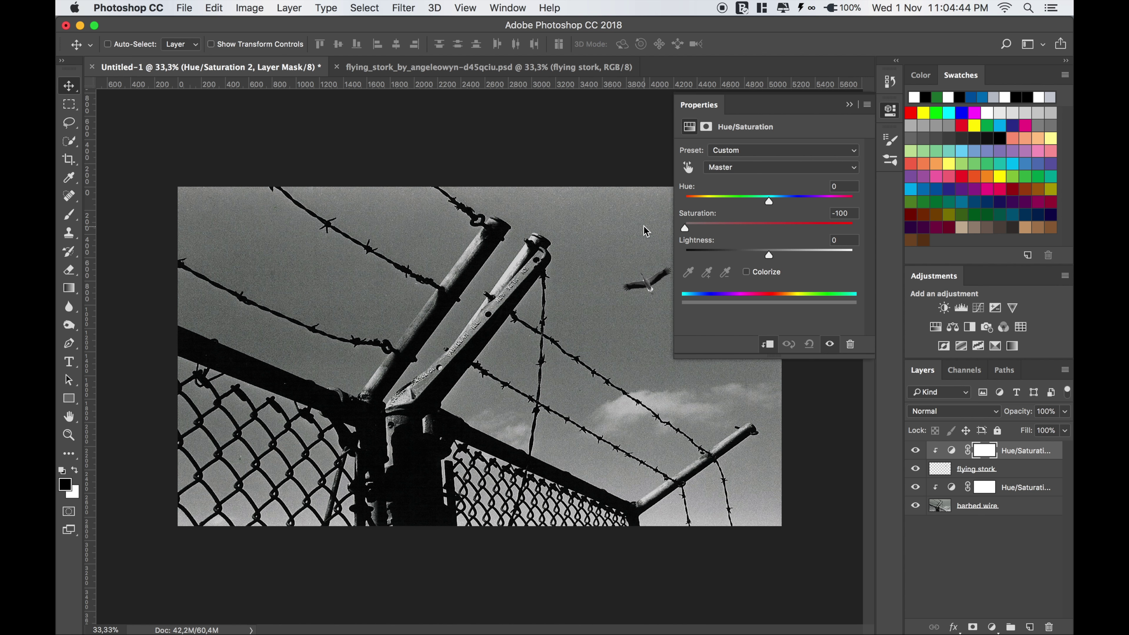
left_click_drag(769, 255, 733, 260)
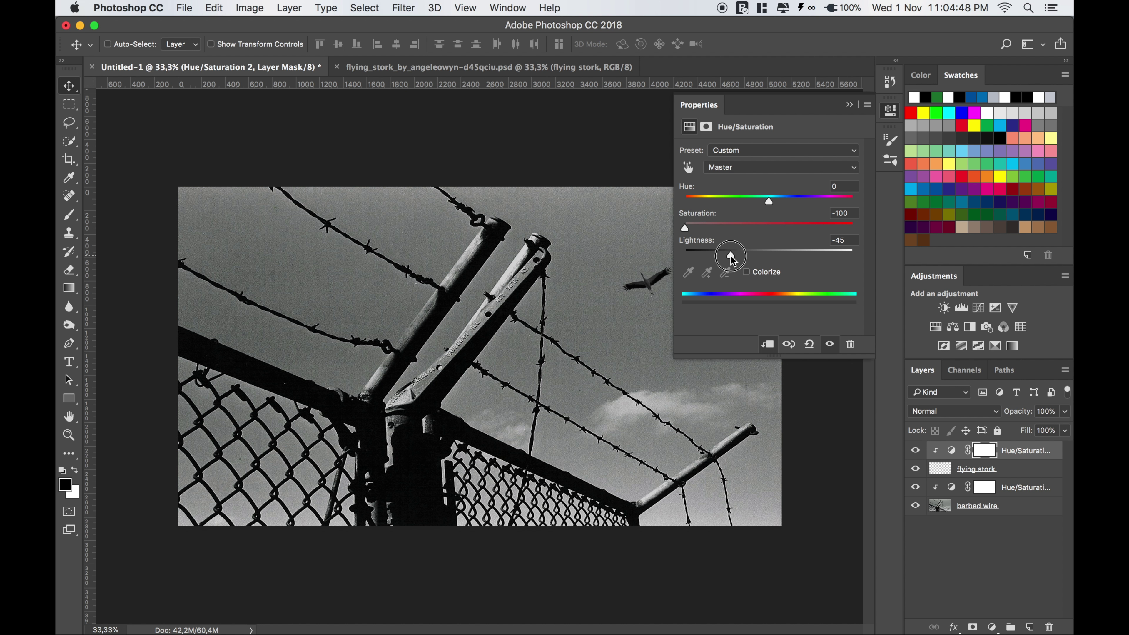
left_click(849, 105)
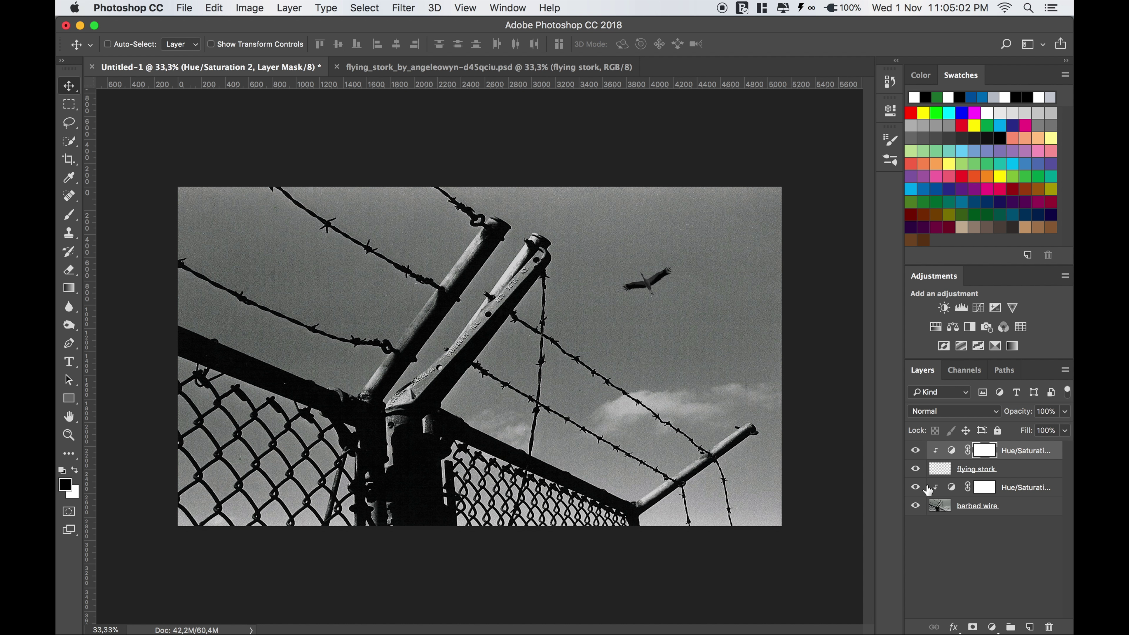
Step: Apply a Gaussian Blur of about 3 pixels to the barbed wire layer
left_click(943, 508)
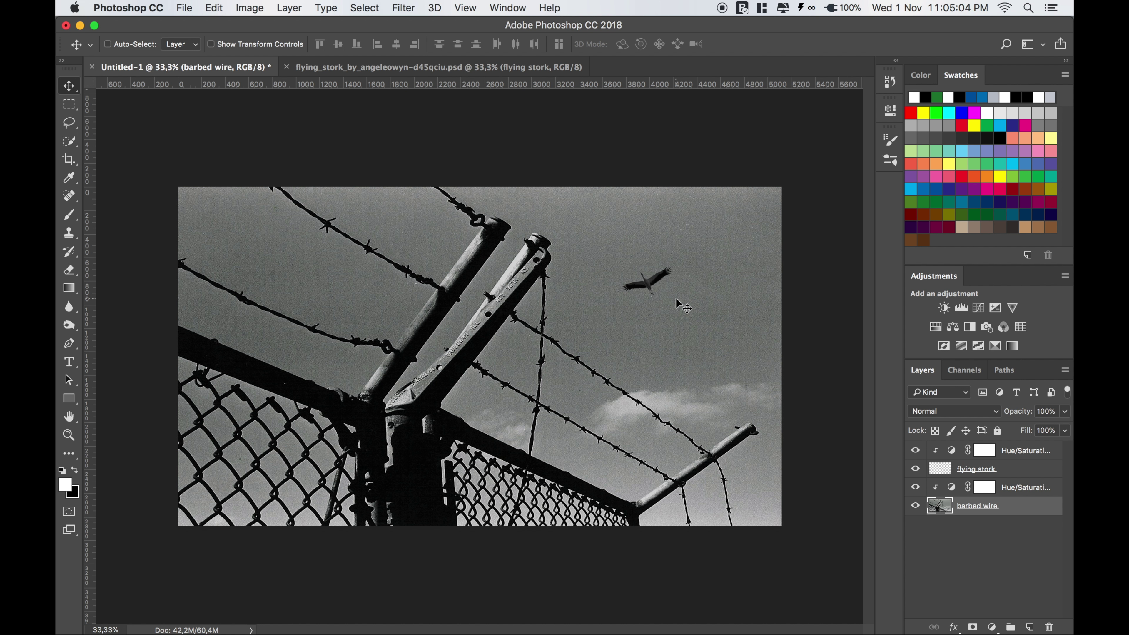
left_click(404, 9)
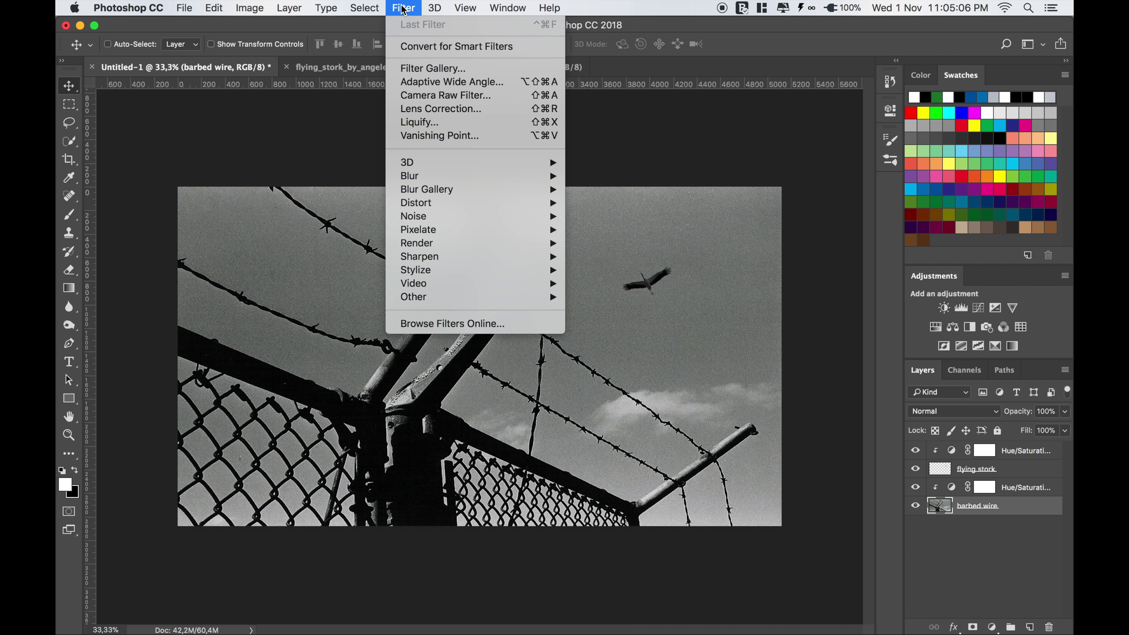
mouse_move(459, 176)
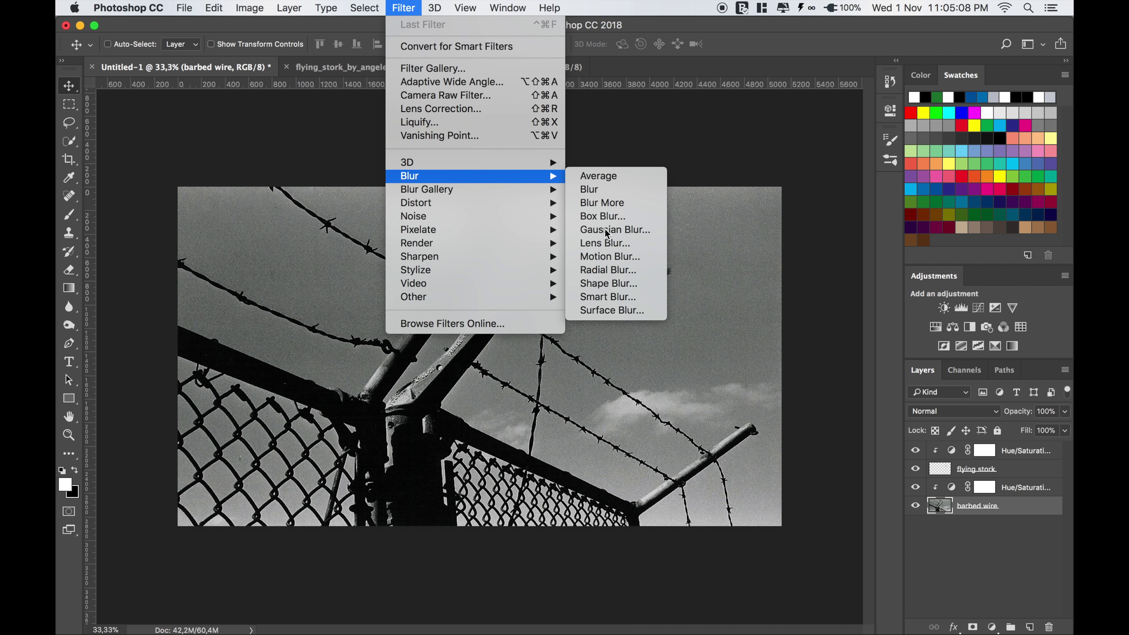
left_click(607, 231)
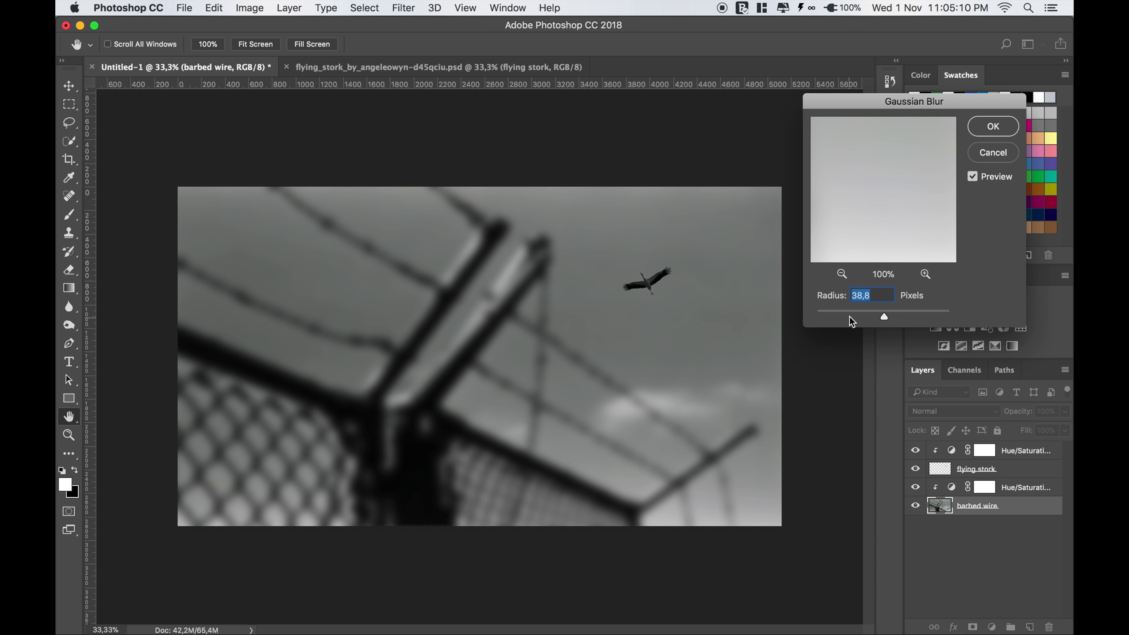
left_click(849, 317)
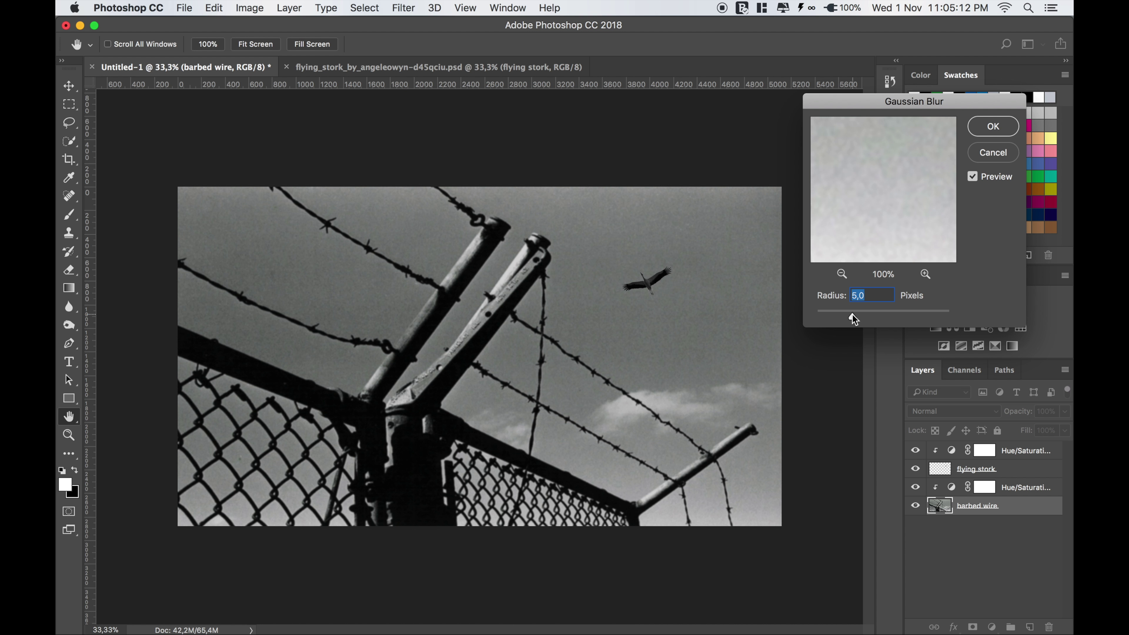
left_click_drag(852, 314, 840, 313)
left_click(988, 133)
left_click(942, 469)
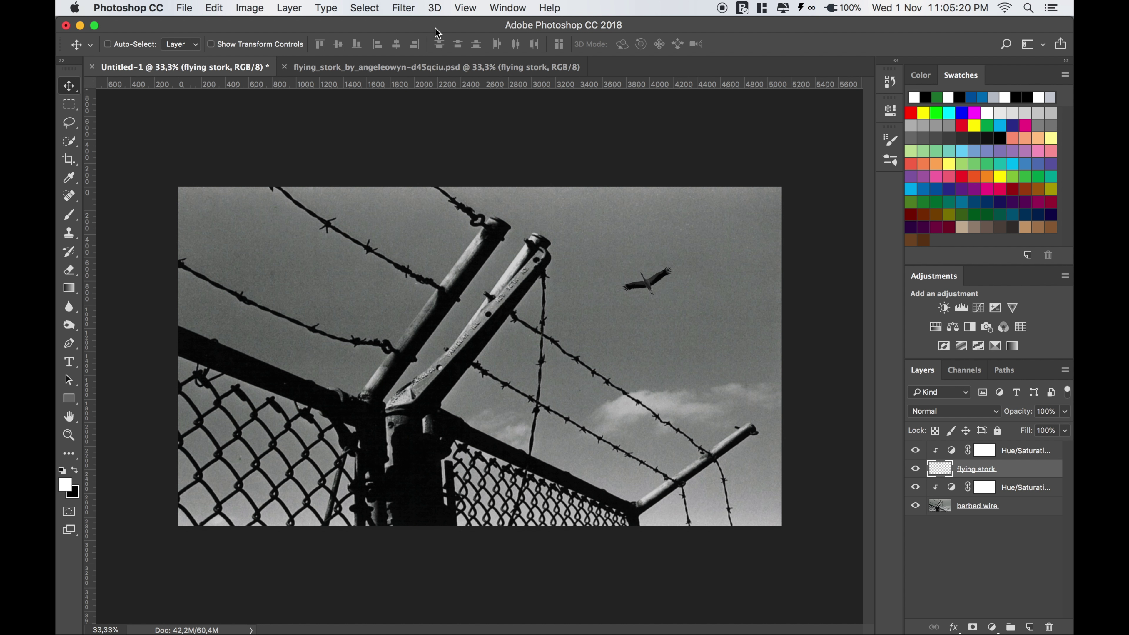
Step: Soften the flying stork layer with a 1.8-pixel Gaussian Blur
left_click(403, 8)
mouse_move(424, 176)
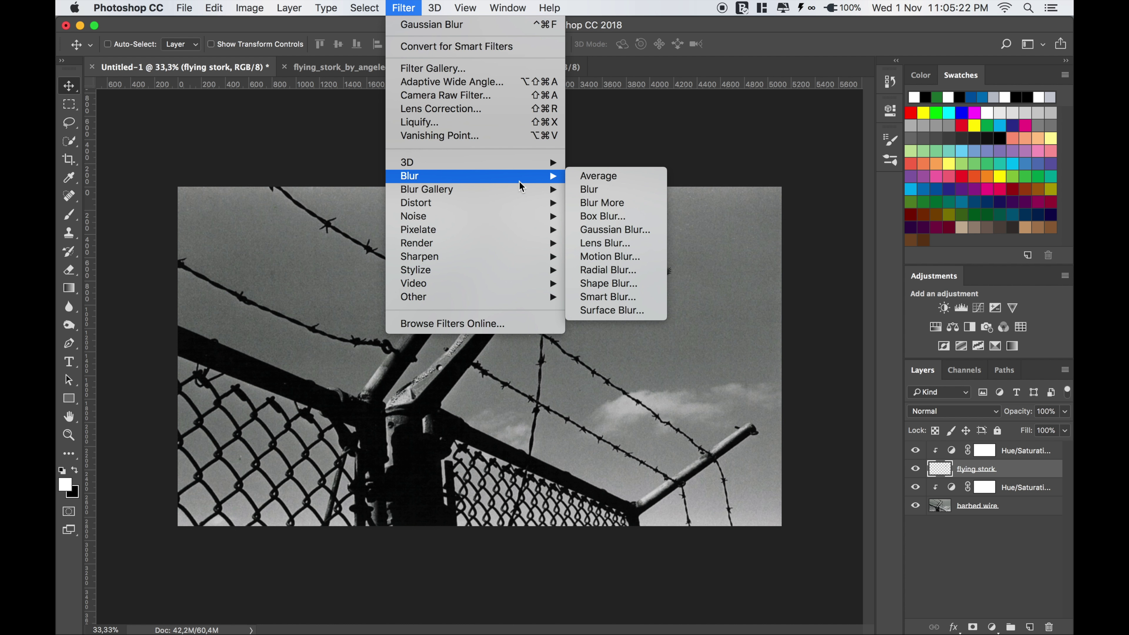
left_click(605, 229)
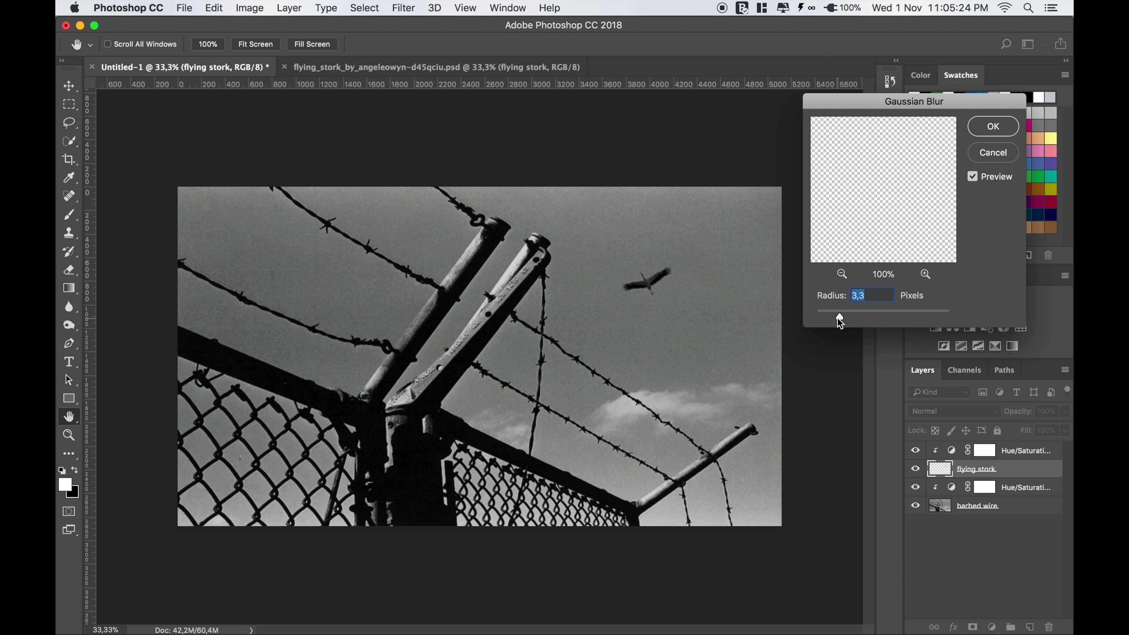
left_click_drag(839, 317, 828, 318)
left_click(993, 127)
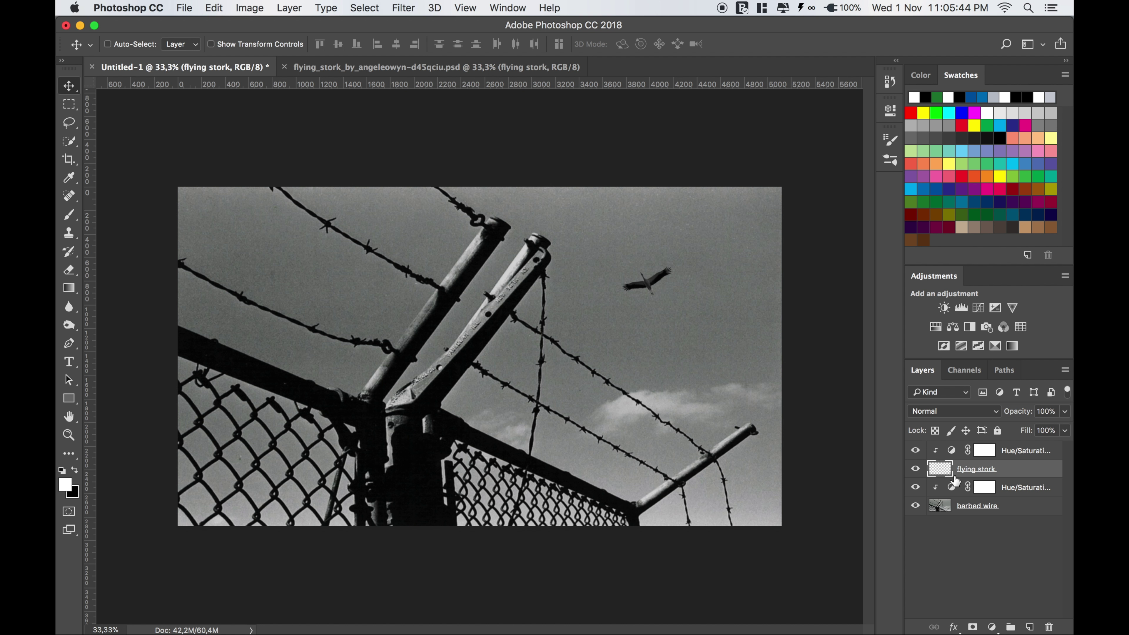
left_click(949, 455)
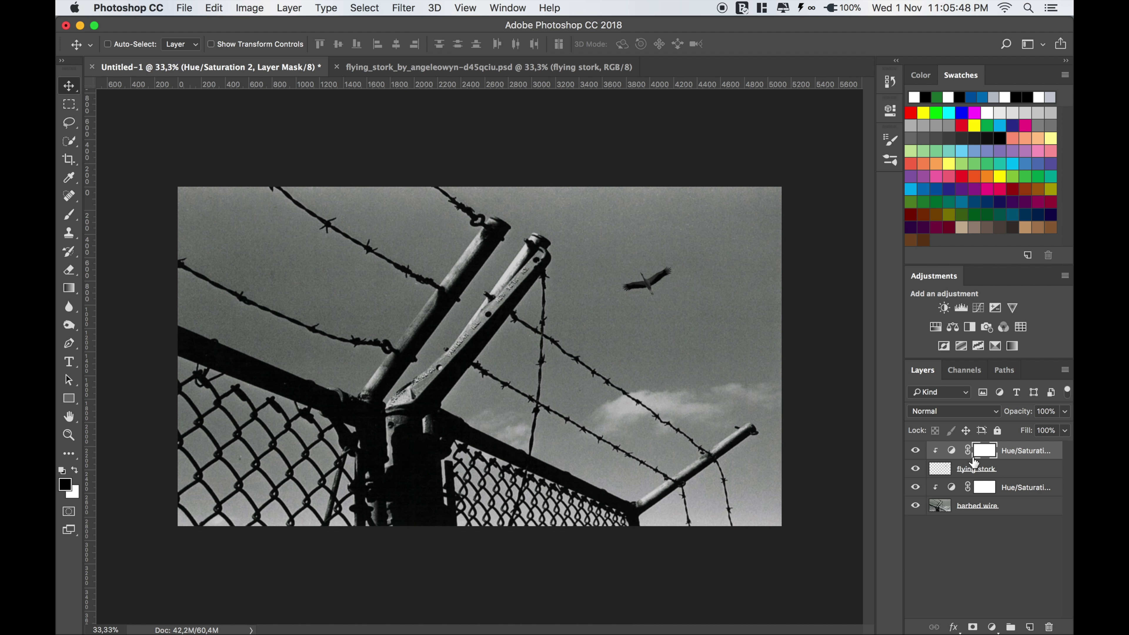
Step: Group all four layers into Group 1 and stamp a merged Layer 1 above
left_click(1017, 508, "shift")
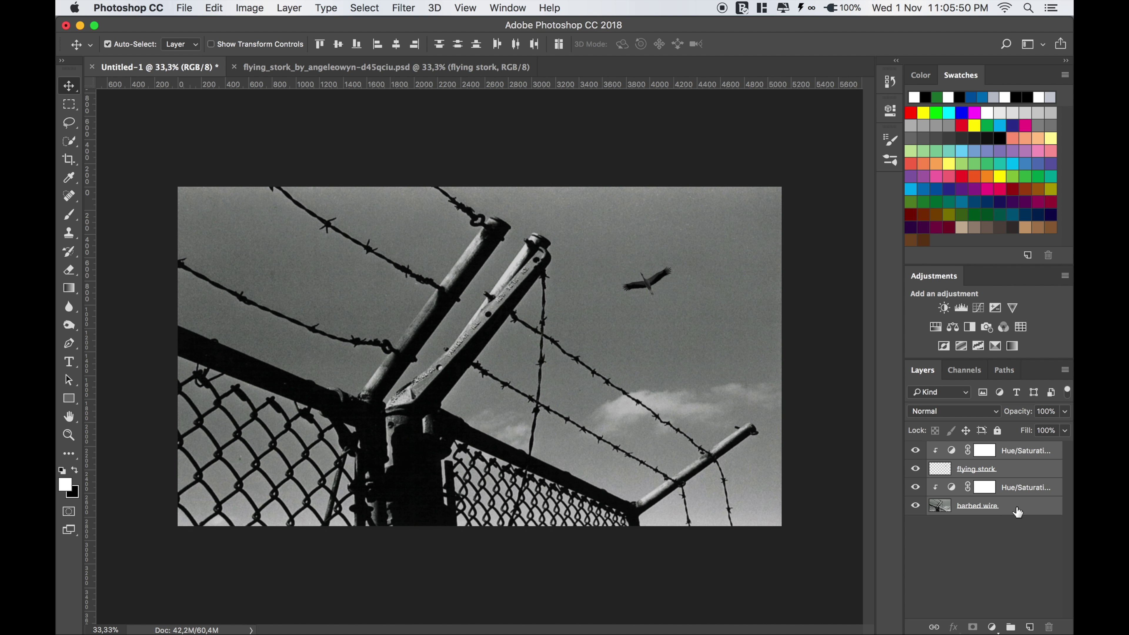
key("super+g")
key("super+alt+shift+e")
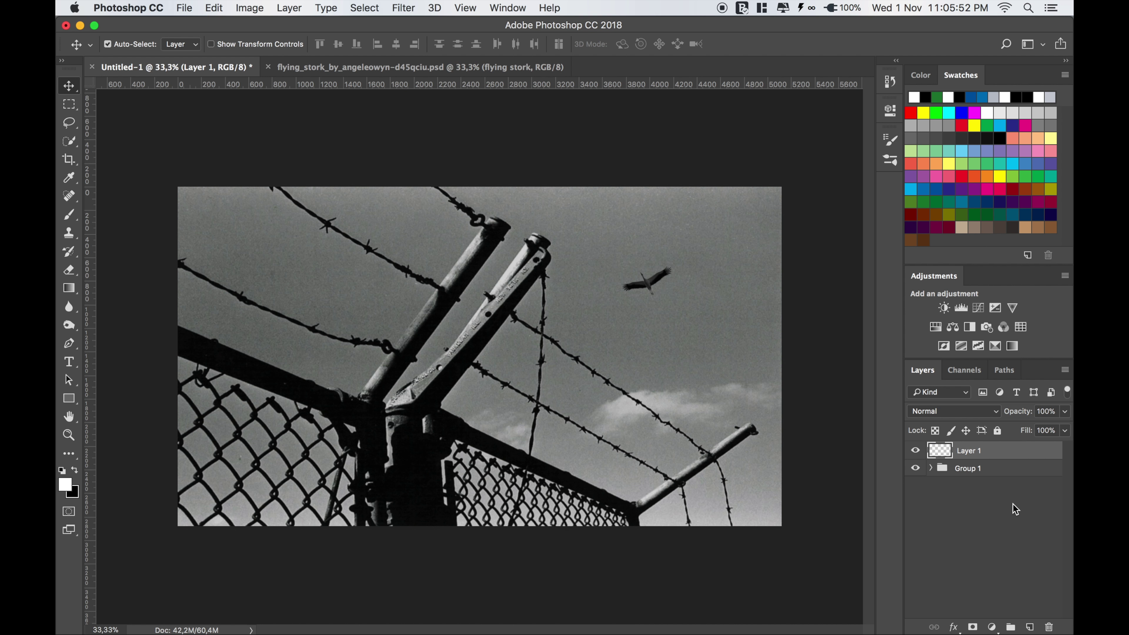
Step: In Camera Raw, set Contrast +50, Clarity +12 and Blacks -29 on the merged layer
left_click(403, 8)
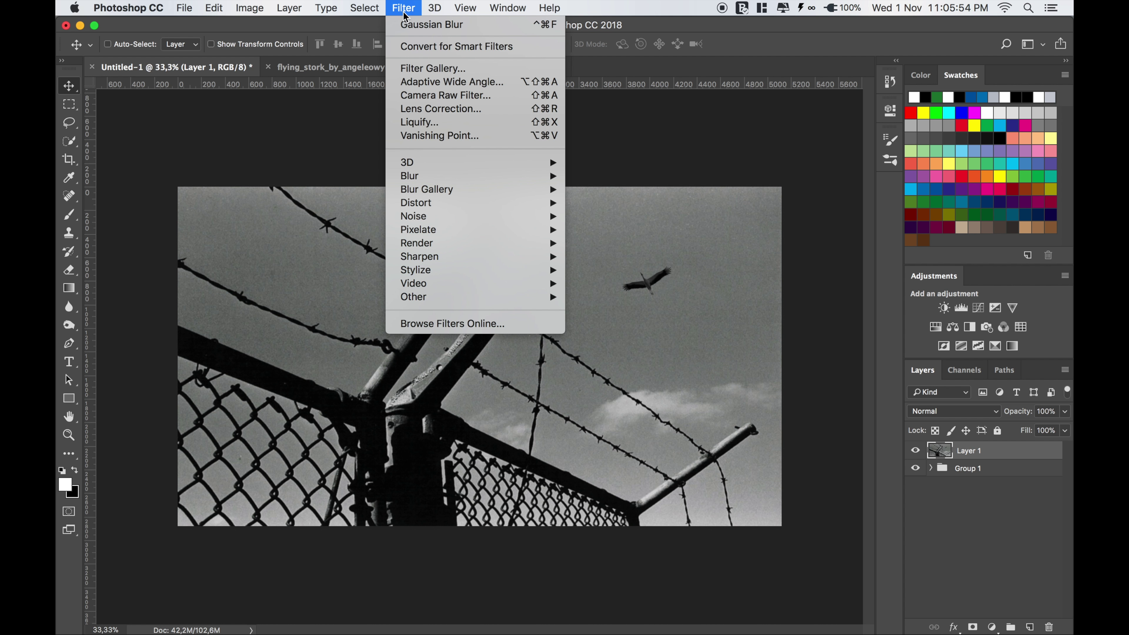
left_click(491, 98)
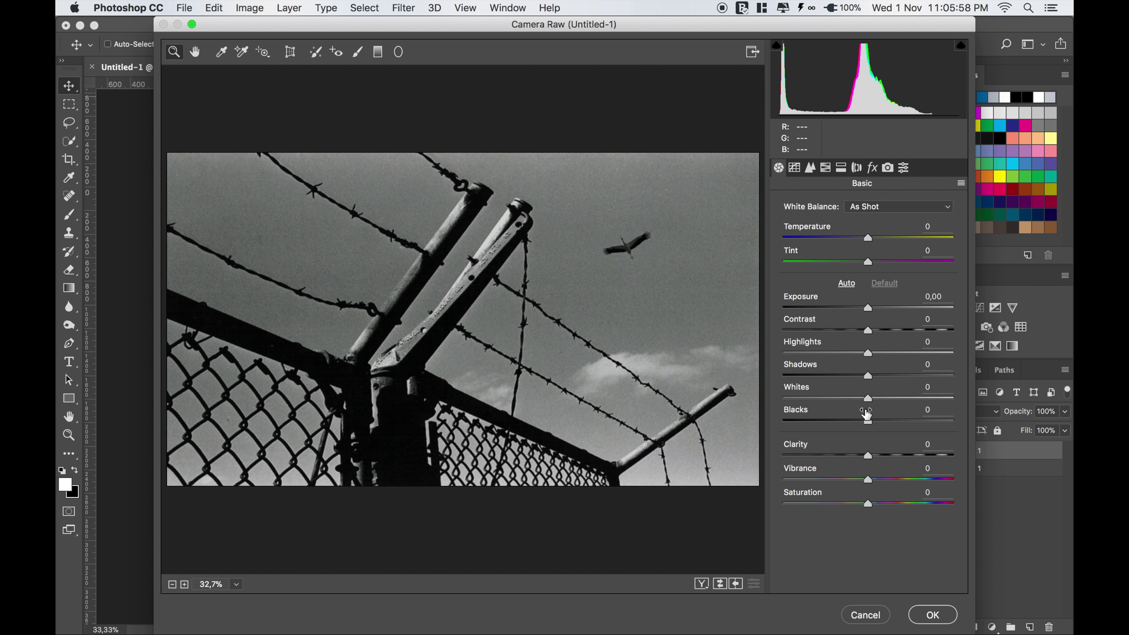
left_click_drag(885, 330, 911, 334)
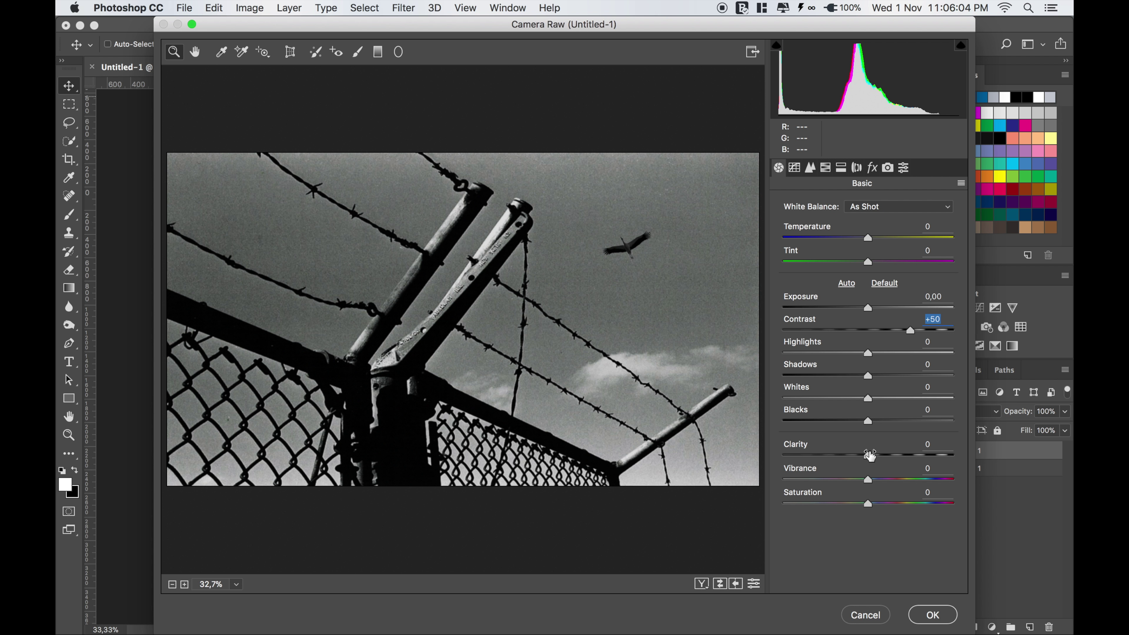
mouse_move(868, 454)
left_mouse_down()
mouse_move(879, 454)
mouse_move(844, 419)
left_mouse_up()
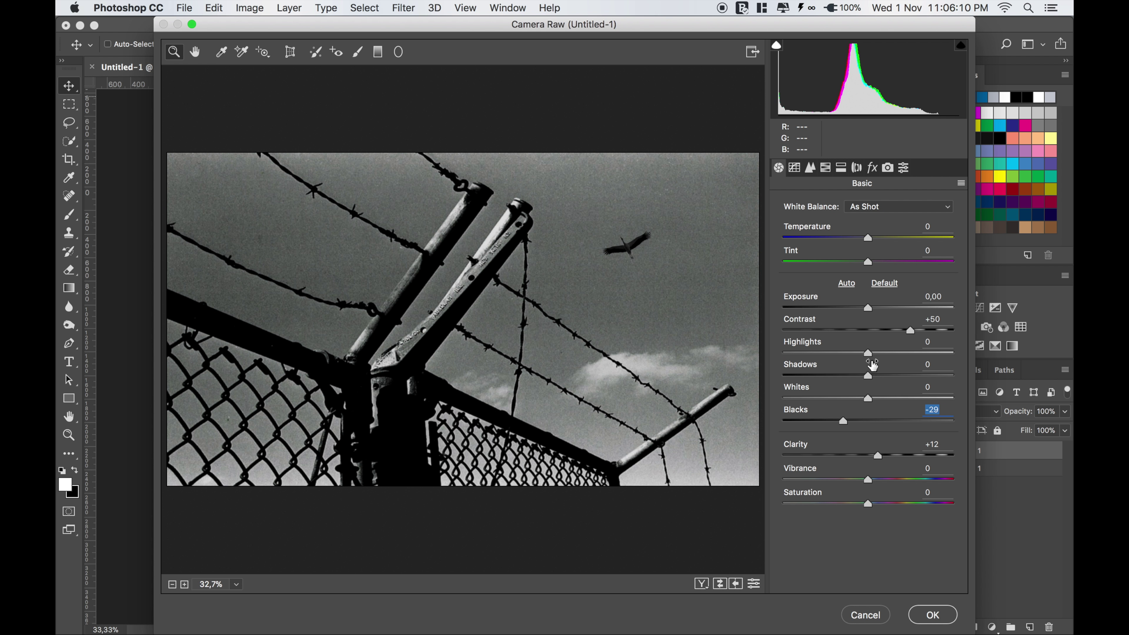
left_click(872, 168)
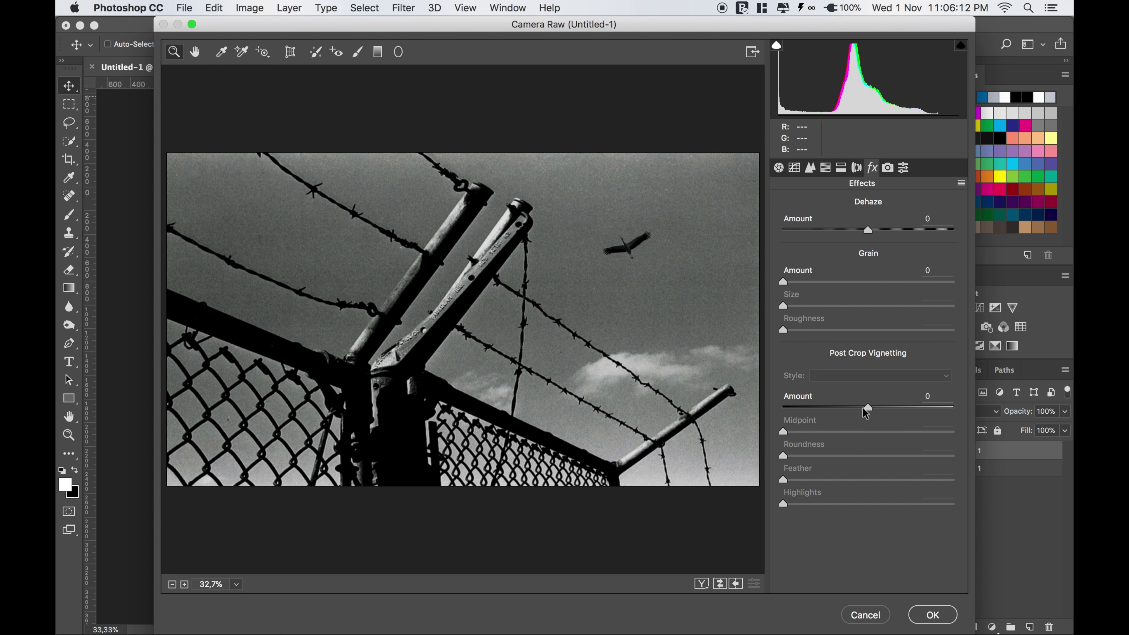
Step: Add a -17 vignette, Grain 35 and Dehaze +4 in Camera Raw, then apply
left_click_drag(867, 407, 853, 407)
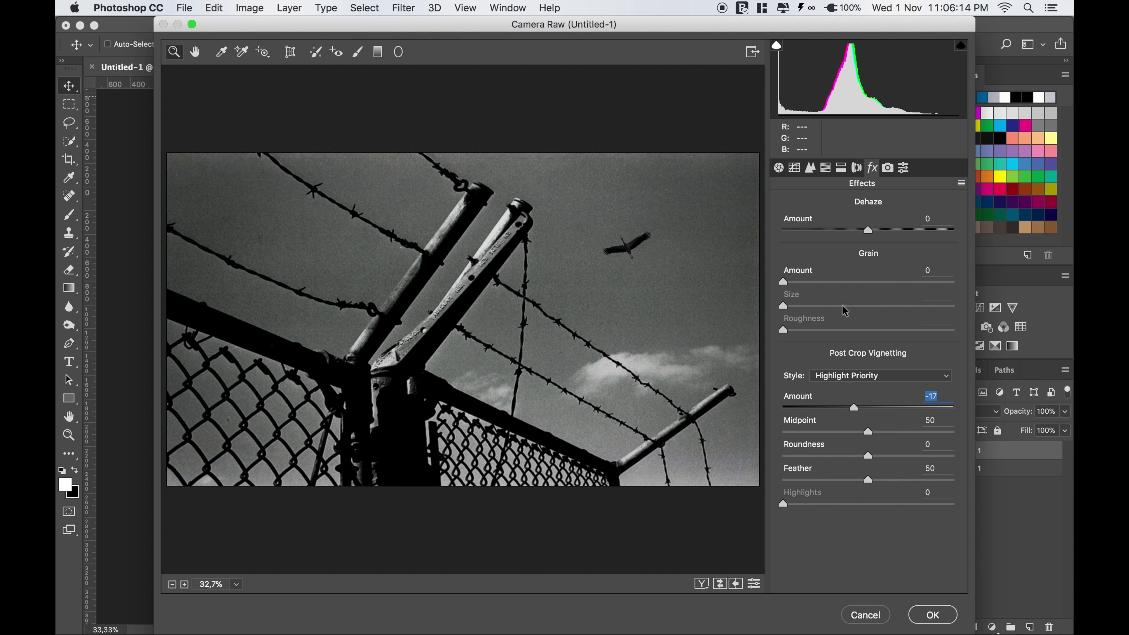
left_click(836, 281)
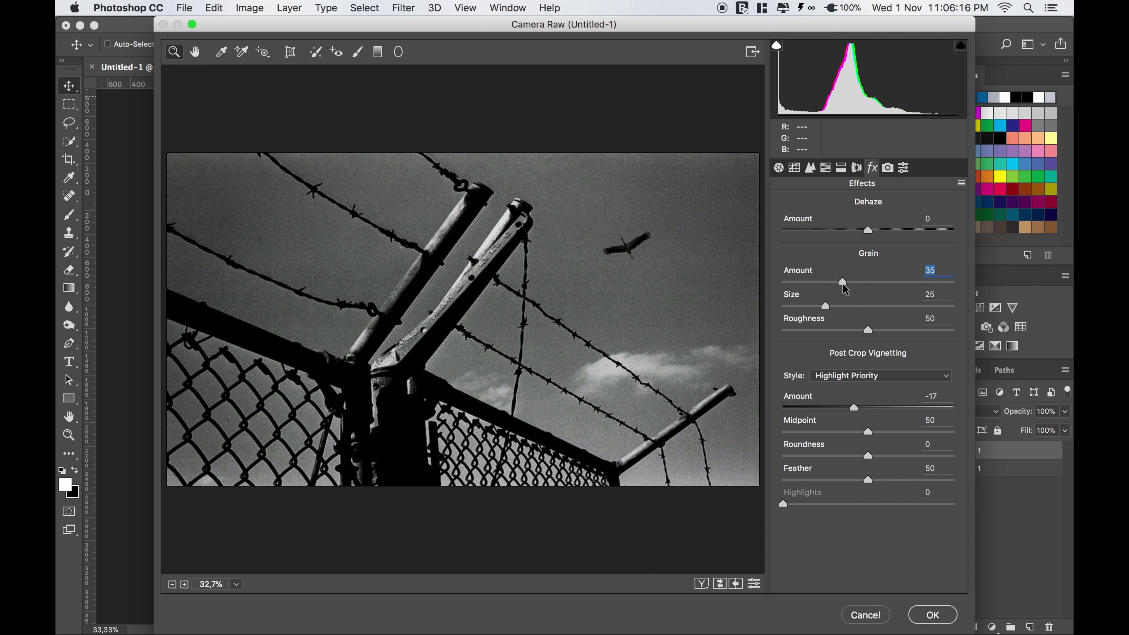
mouse_move(870, 230)
left_mouse_down()
mouse_move(881, 229)
mouse_move(871, 229)
left_mouse_up()
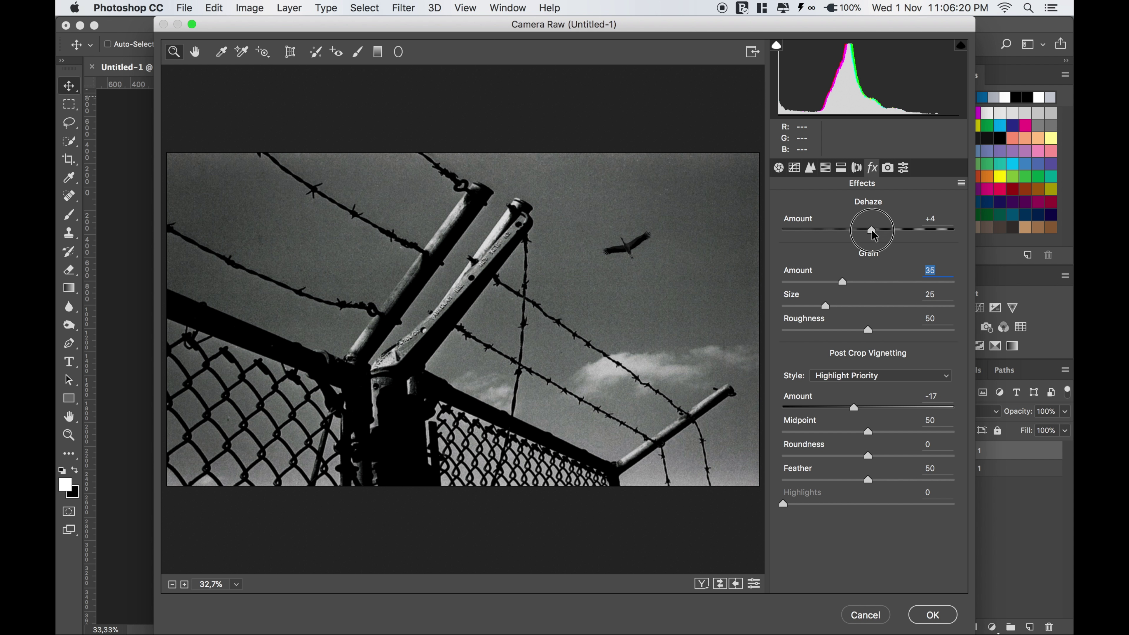
left_click_drag(871, 230, 871, 230)
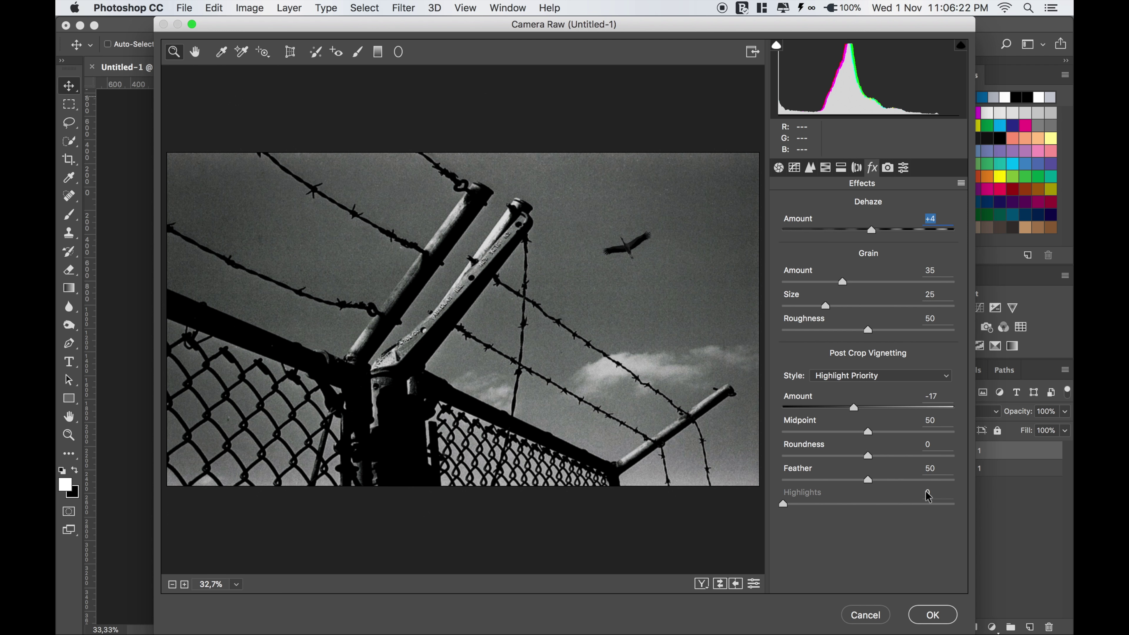
left_click(942, 613)
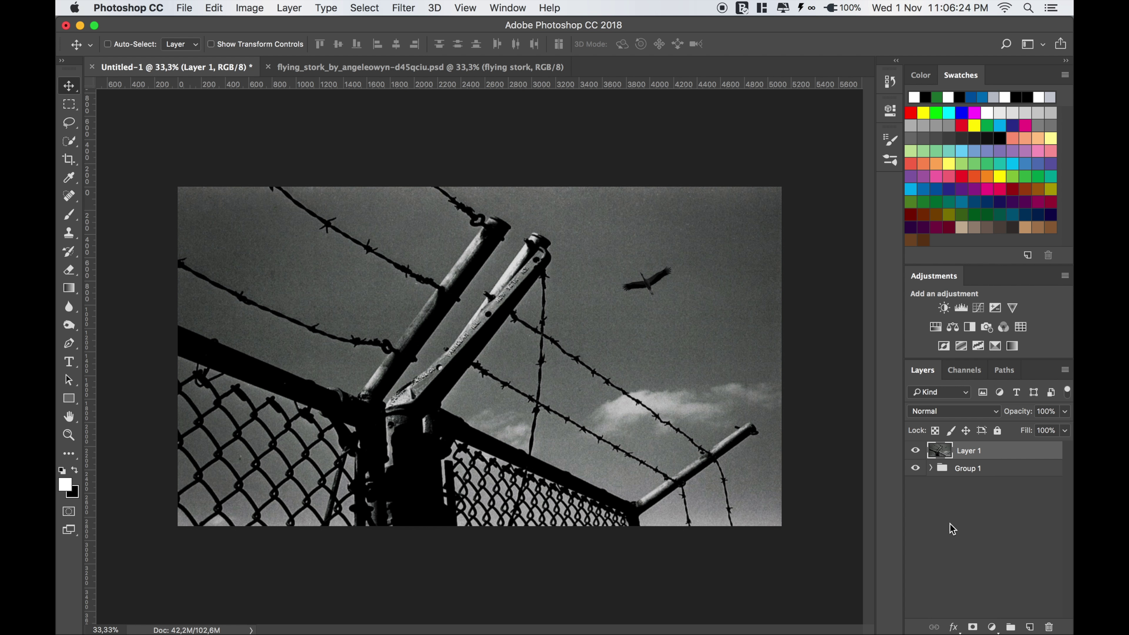